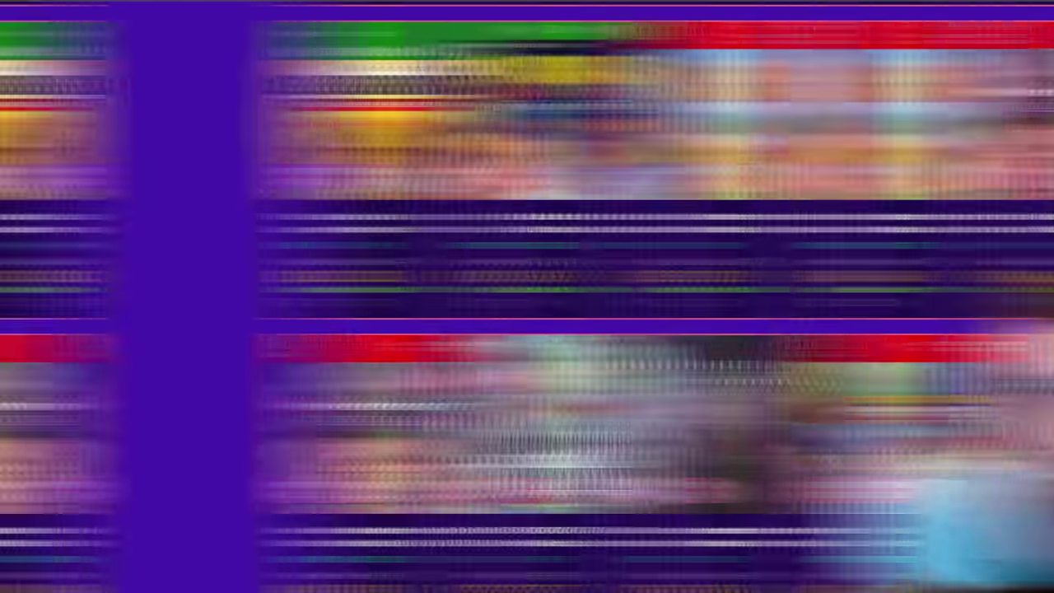
# Look through the Smokepatch Football Life 2024 page and expand its Download Links section to show all parts.
pyautogui.scroll(-4, 137, 390)
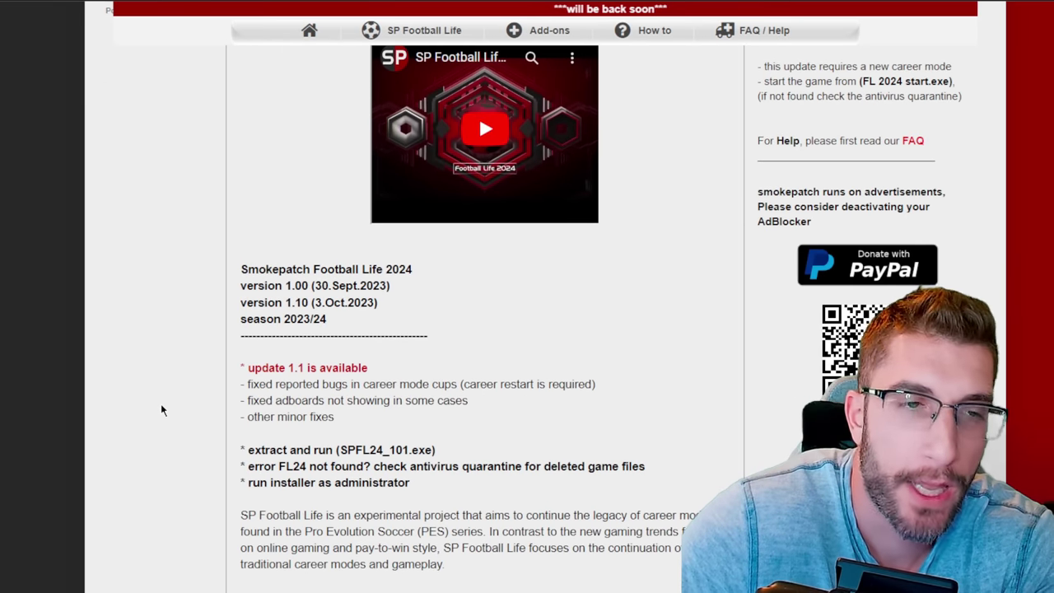
pyautogui.scroll(-7, 273, 342)
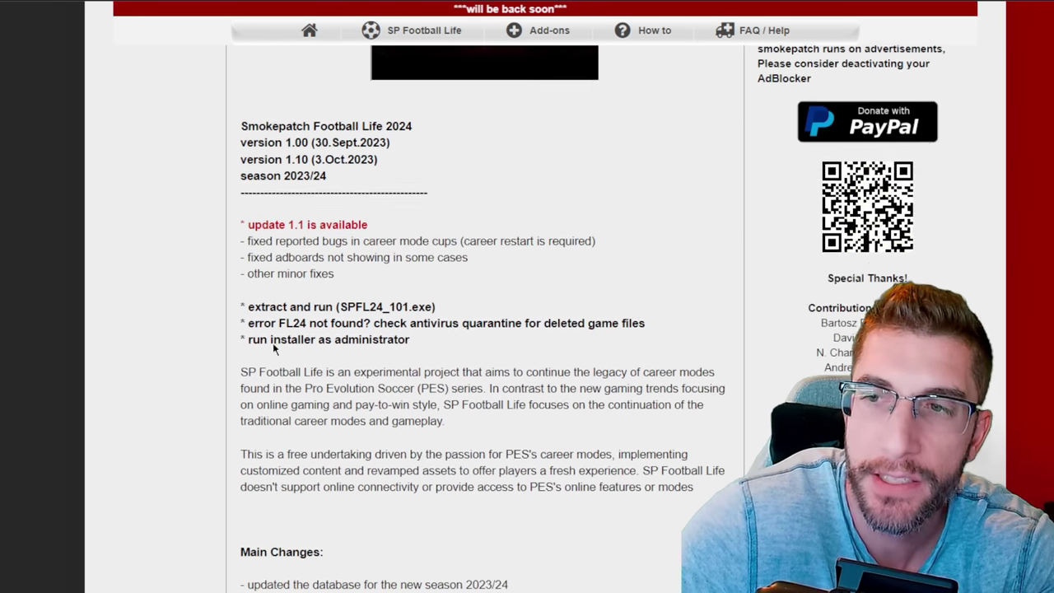
pyautogui.scroll(-5, 216, 343)
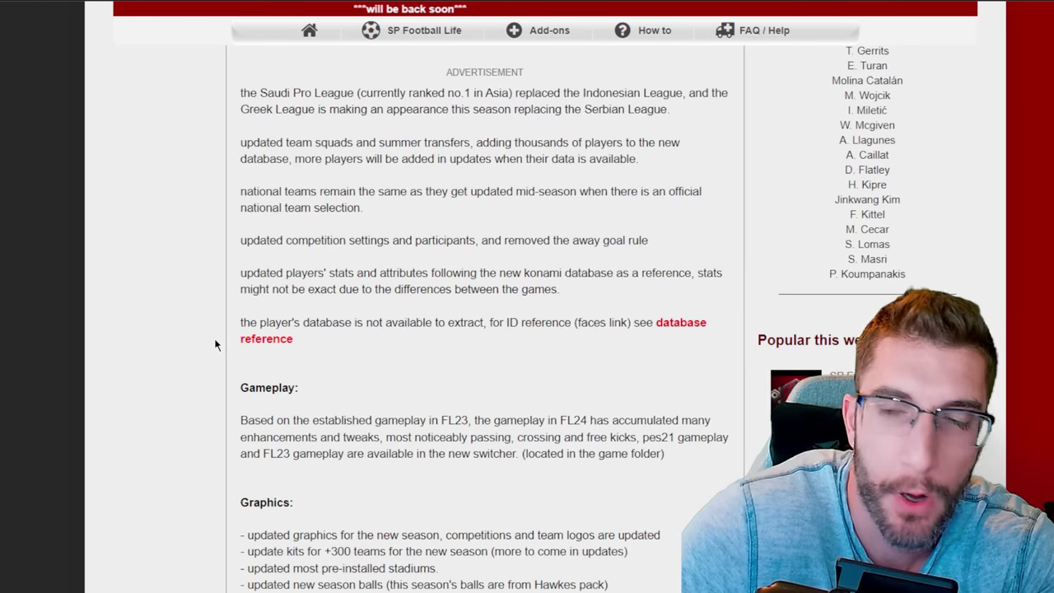
pyautogui.scroll(-4, 261, 340)
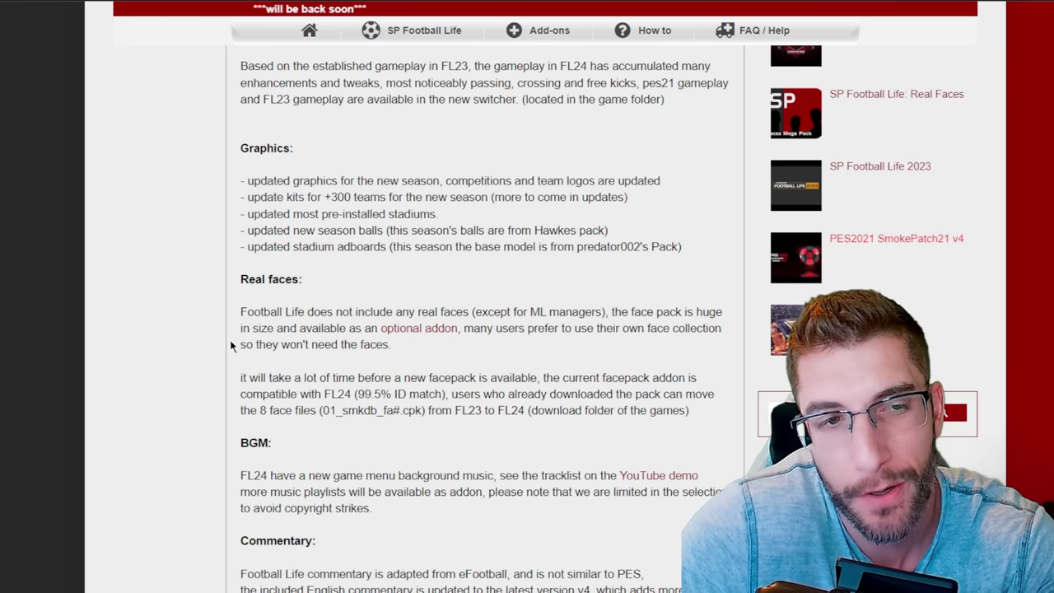
pyautogui.scroll(-3, 235, 346)
pyautogui.scroll(-5, 244, 311)
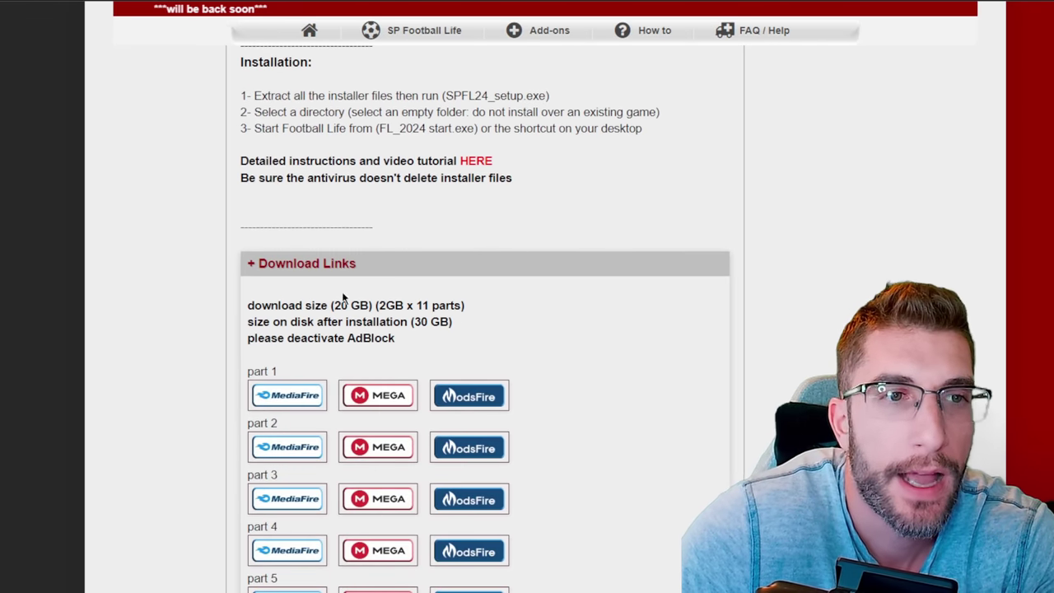
pyautogui.click(325, 263)
pyautogui.click(325, 263)
pyautogui.doubleClick(323, 264)
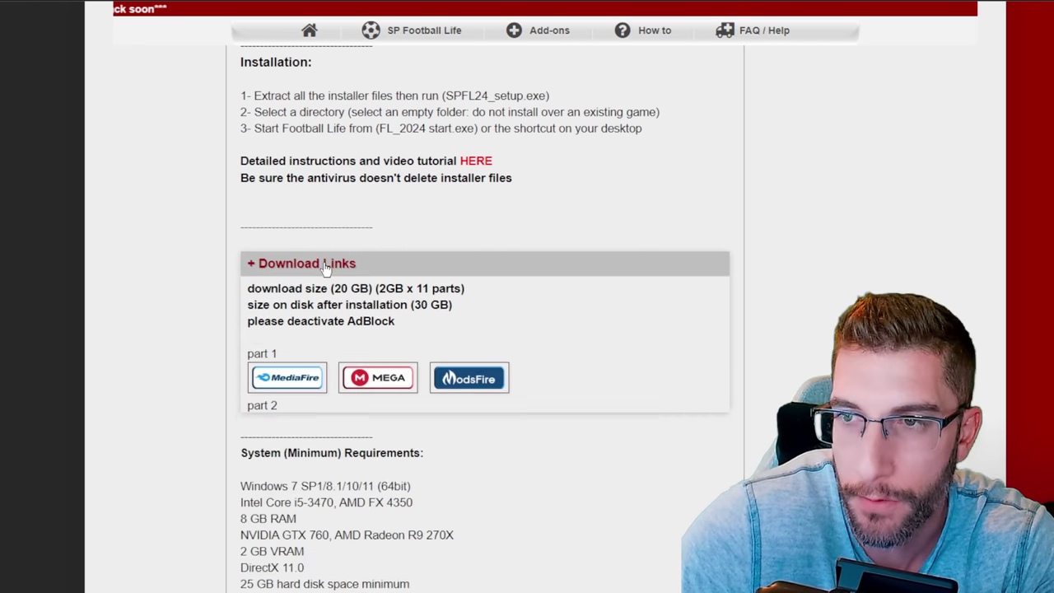
pyautogui.scroll(-3, 227, 267)
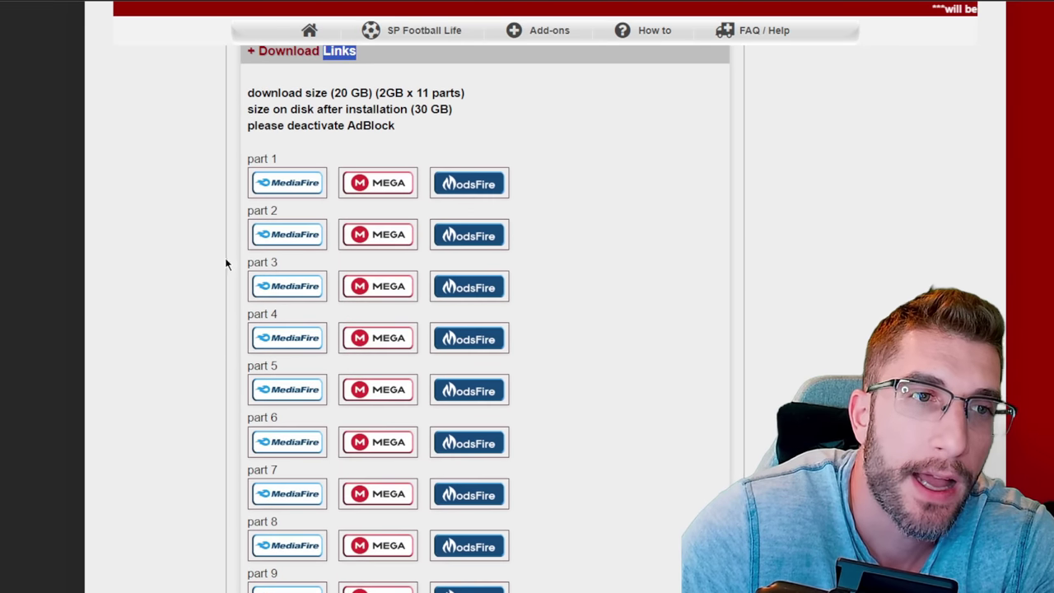
# Open the MEGA link for part 1 and continue through the Premads page to the download.
pyautogui.click(377, 195)
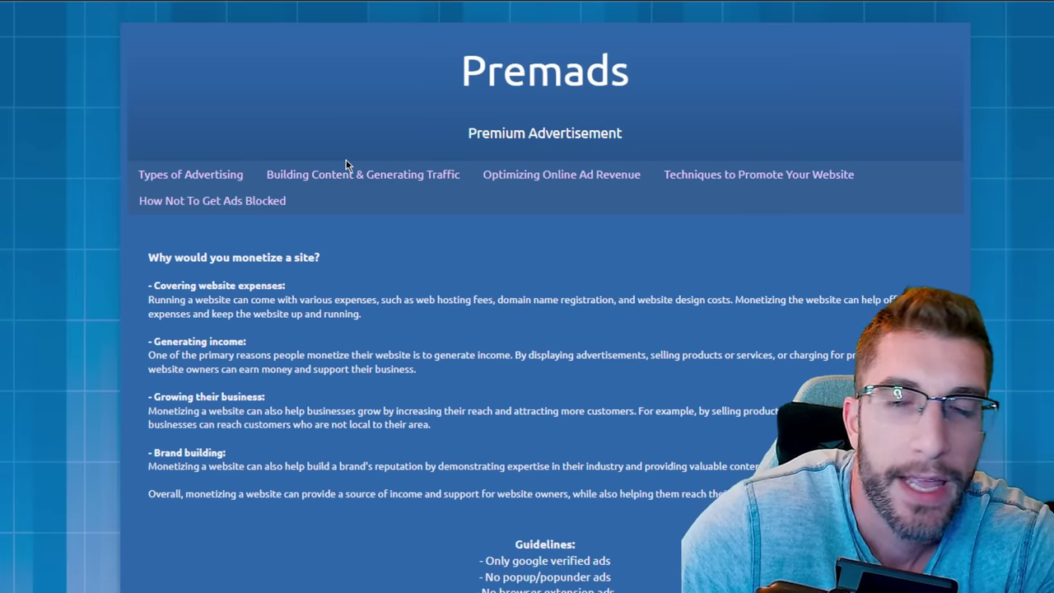
pyautogui.scroll(-5, 406, 278)
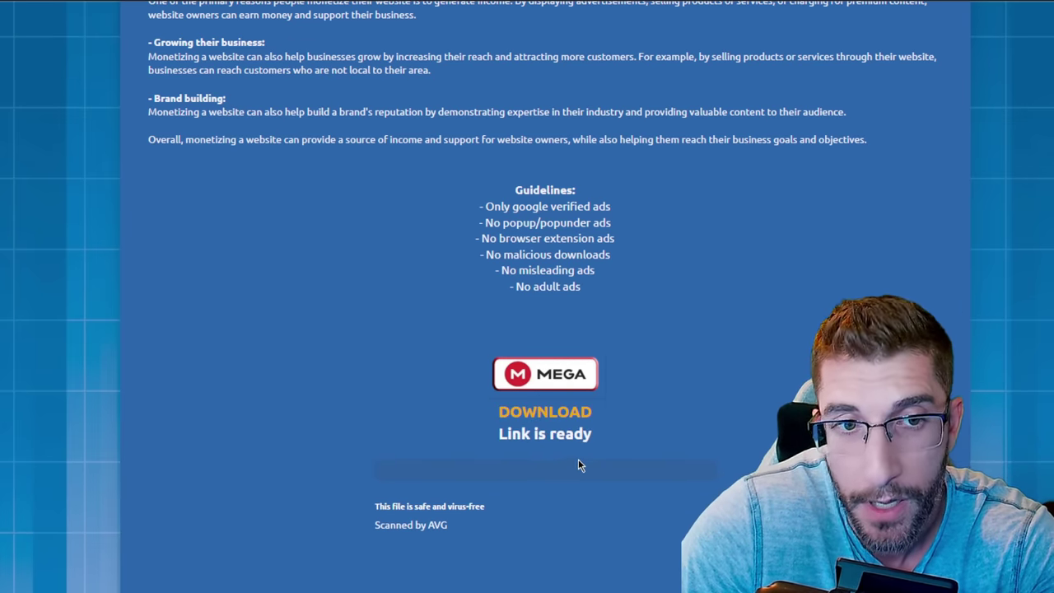
pyautogui.click(564, 416)
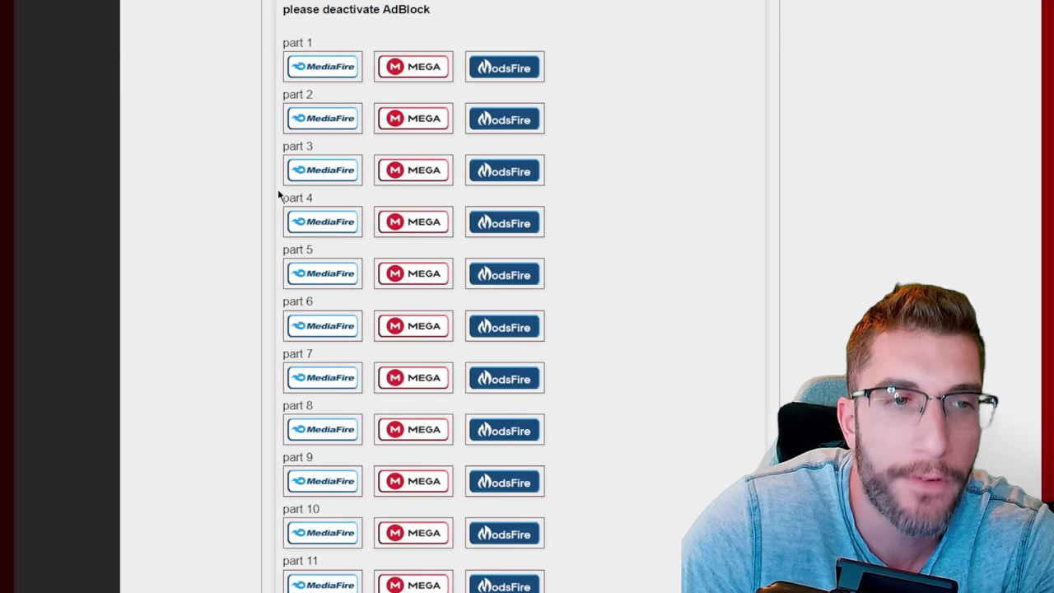
# Review the remaining download links through part 11 and the update 1.10 entry.
pyautogui.scroll(-1, 341, 107)
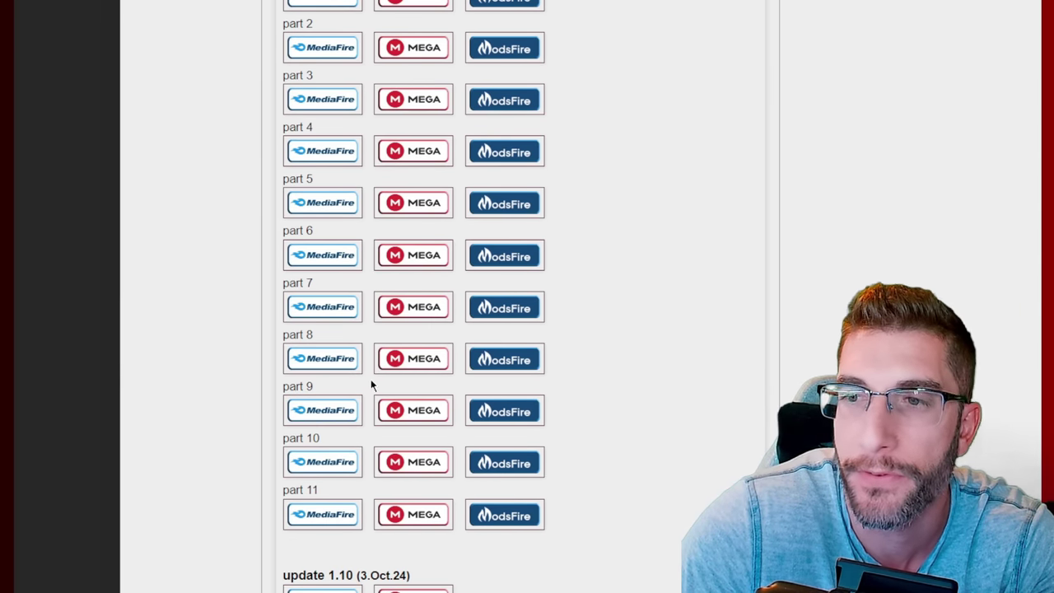
pyautogui.scroll(-1, 372, 392)
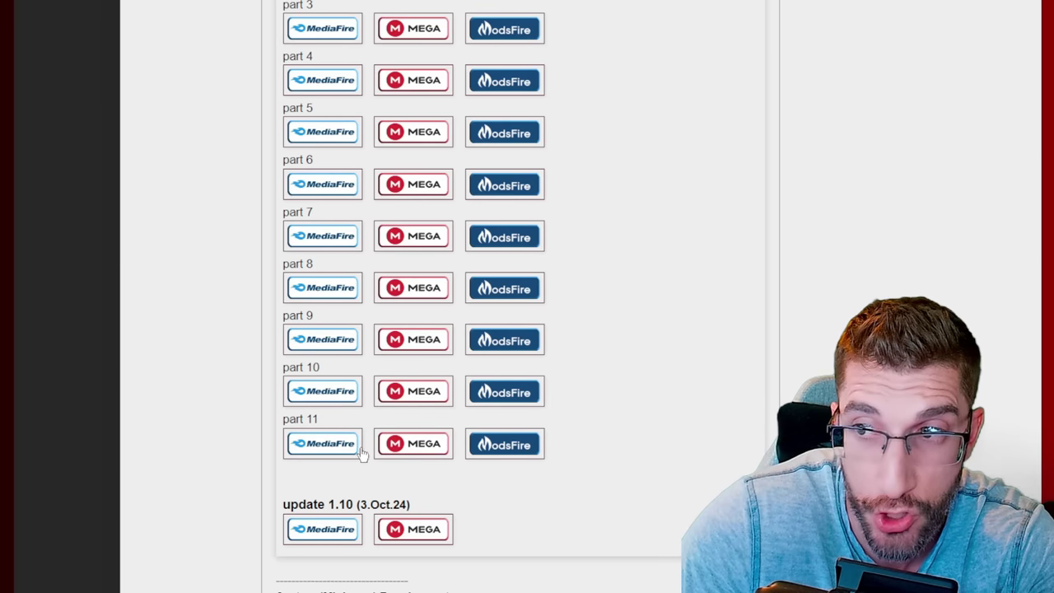
pyautogui.scroll(1, 259, 313)
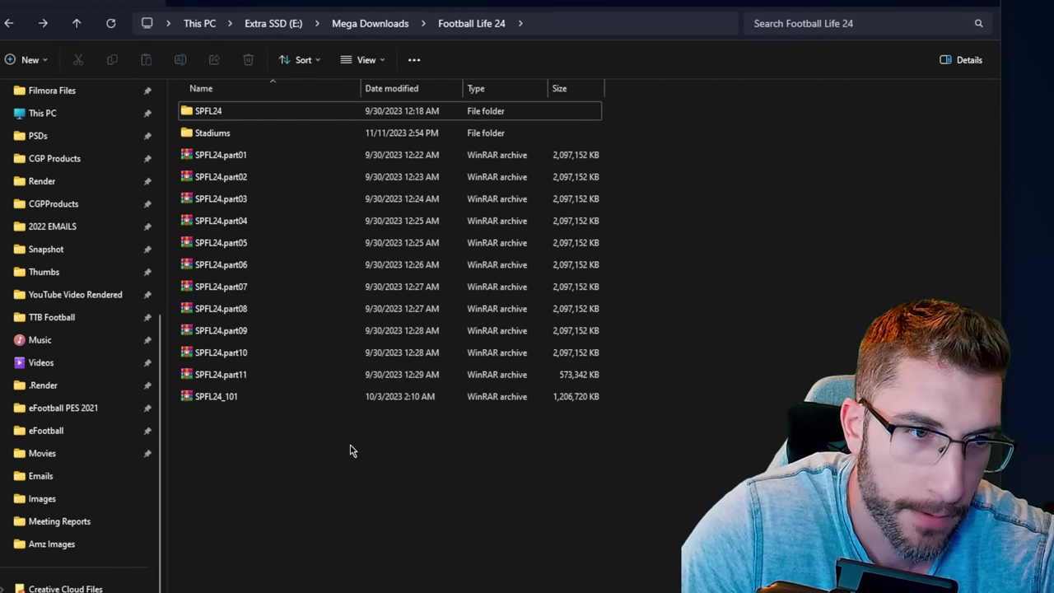
# Inspect the downloaded archives in the Football Life 24 folder and the contents of its Stadiums folder.
pyautogui.moveTo(733, 463); pyautogui.dragTo(296, 152)
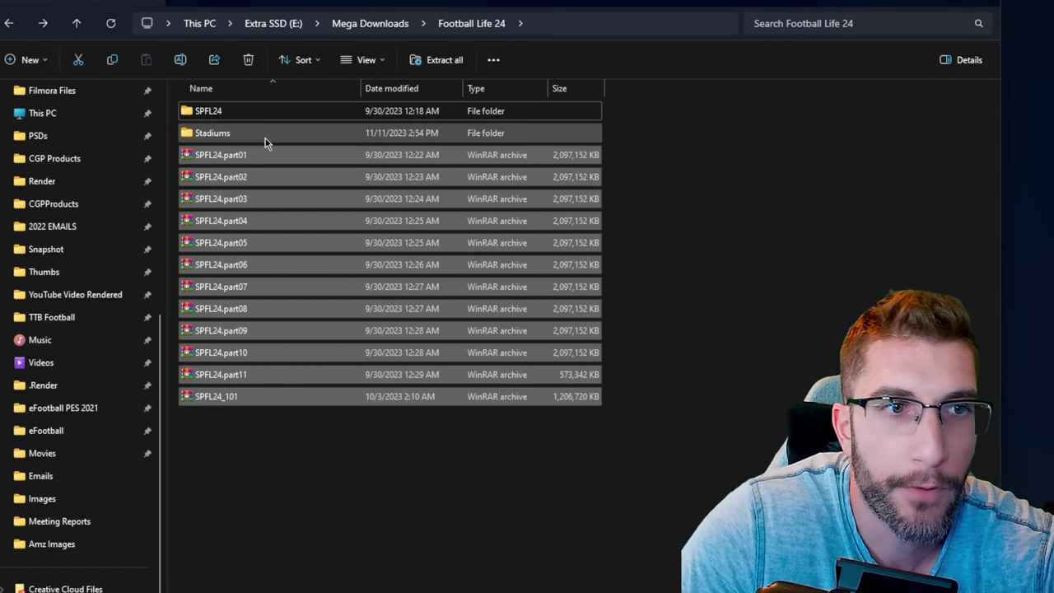
pyautogui.doubleClick(261, 135)
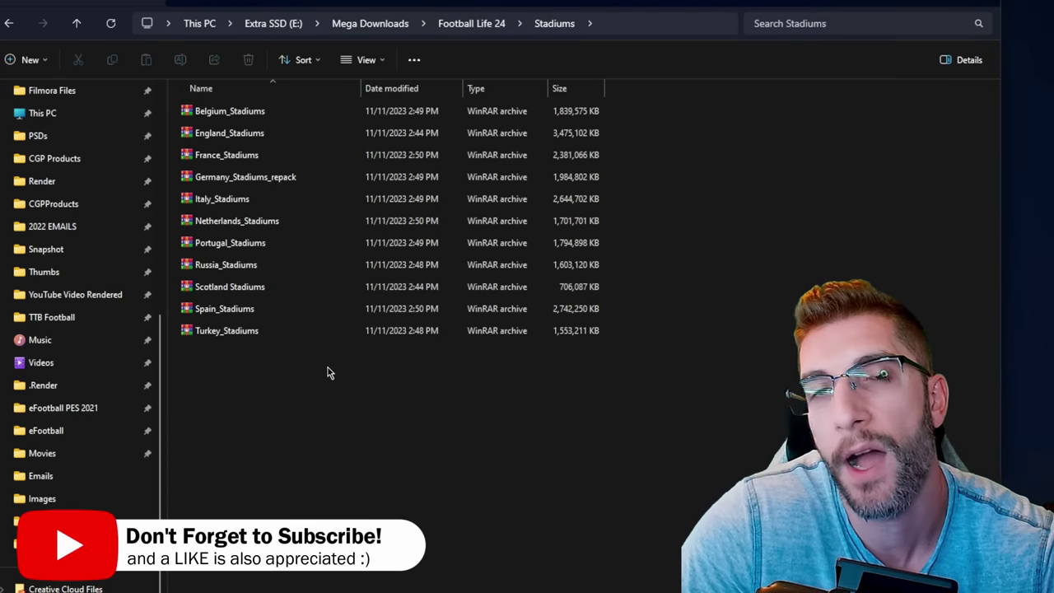
pyautogui.hotkey('alt', 'Left')
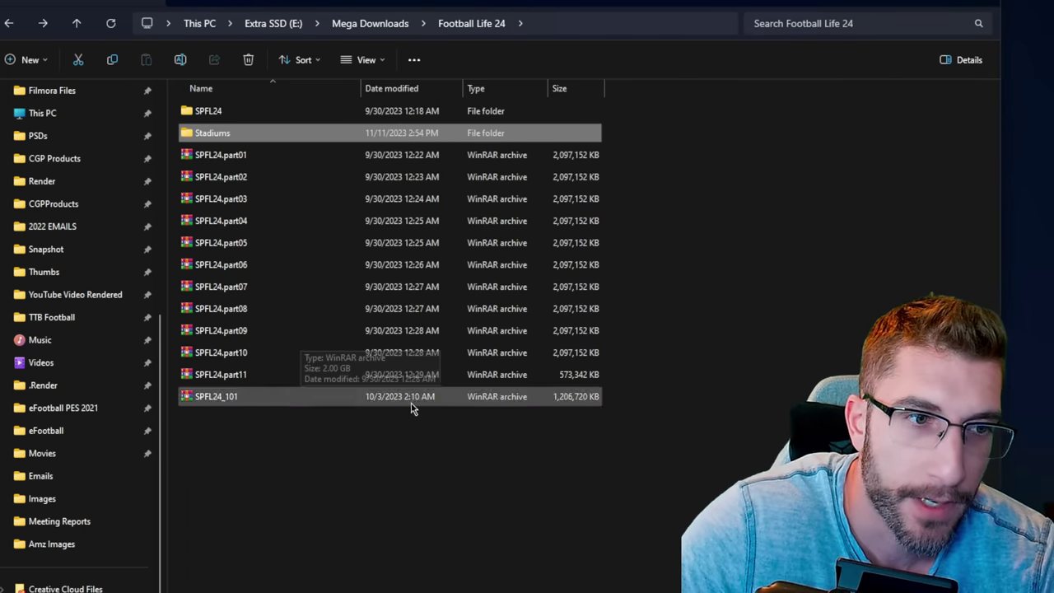
pyautogui.click(414, 447)
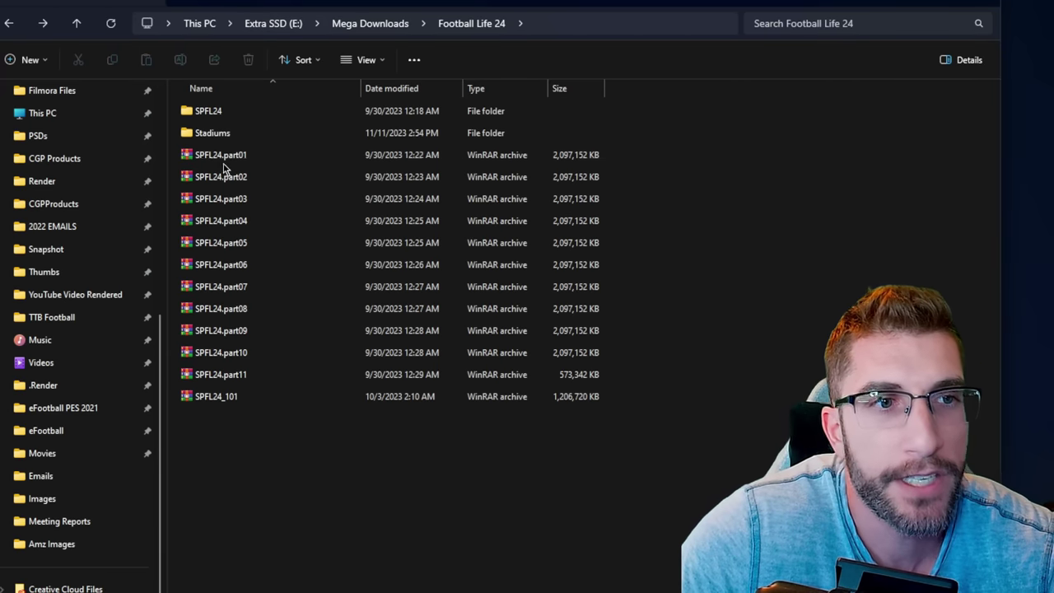
# Open the SPFL24.part01 archive in WinRAR and enter its SPFL24 folder.
pyautogui.click(412, 154)
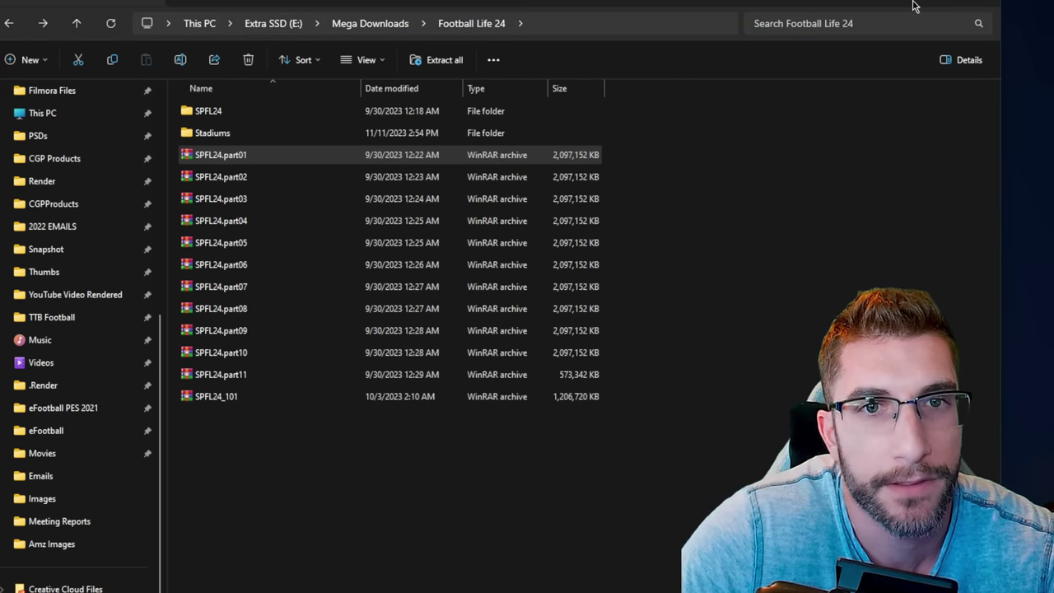
pyautogui.moveTo(912, 6); pyautogui.dragTo(875, 148)
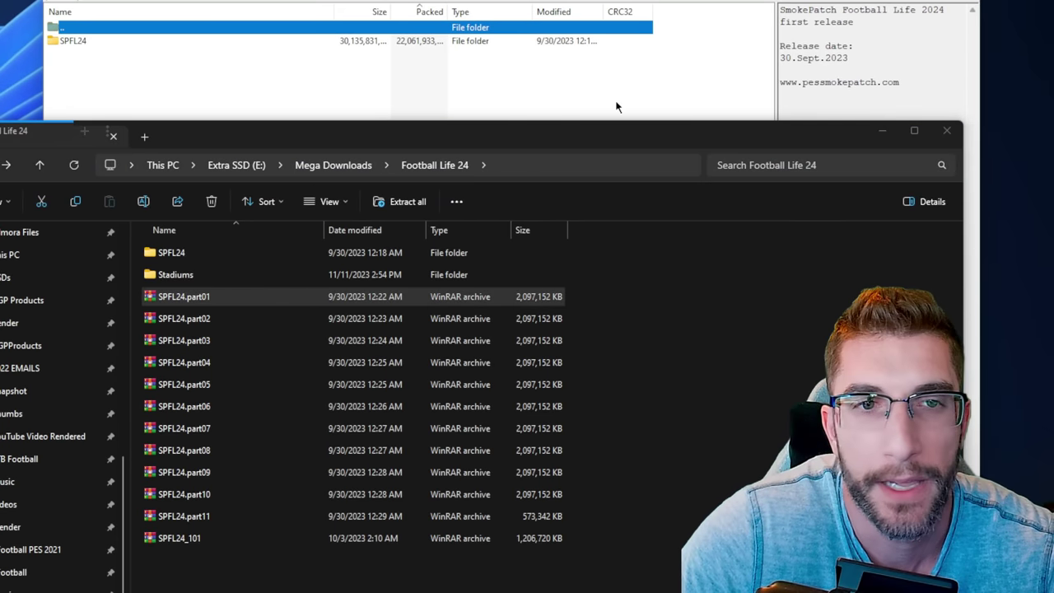
pyautogui.moveTo(622, 135); pyautogui.dragTo(0, 82)
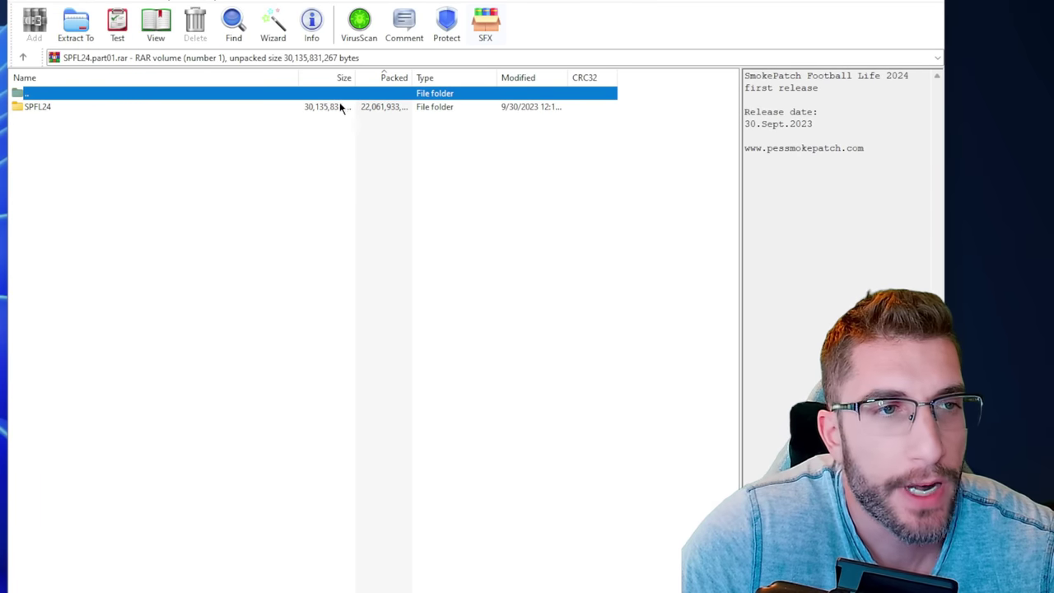
pyautogui.doubleClick(161, 110)
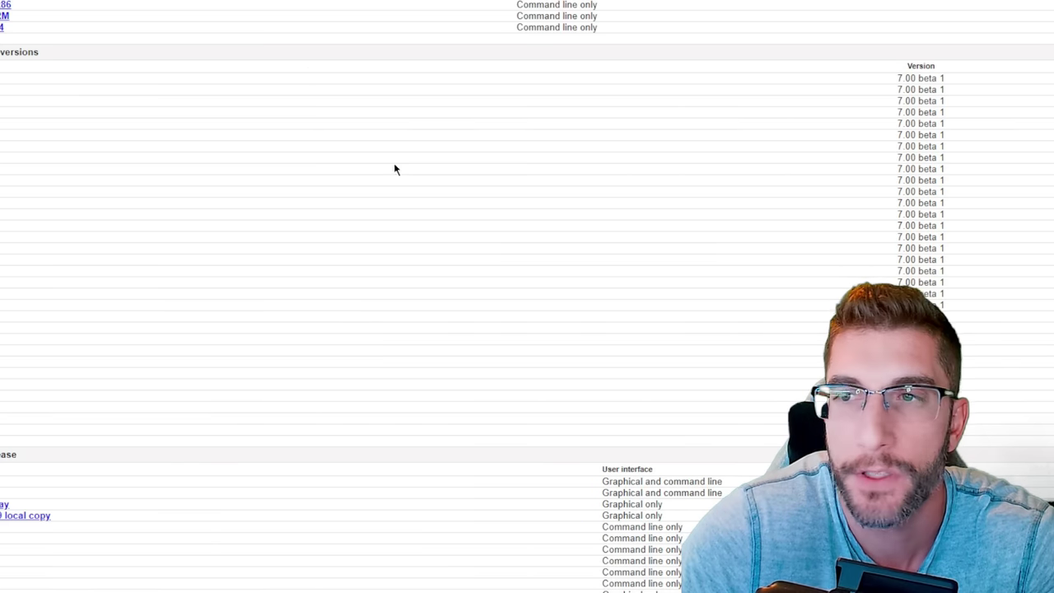
# View the WinRAR download options on the rarlab.com downloads page.
pyautogui.scroll(1, 578, 283)
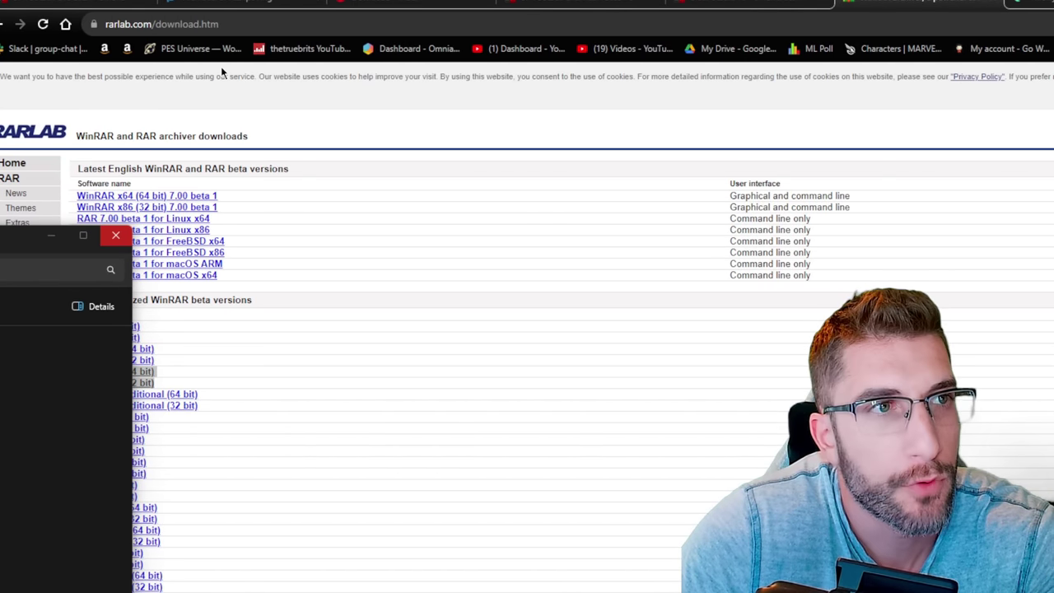
pyautogui.click(219, 26)
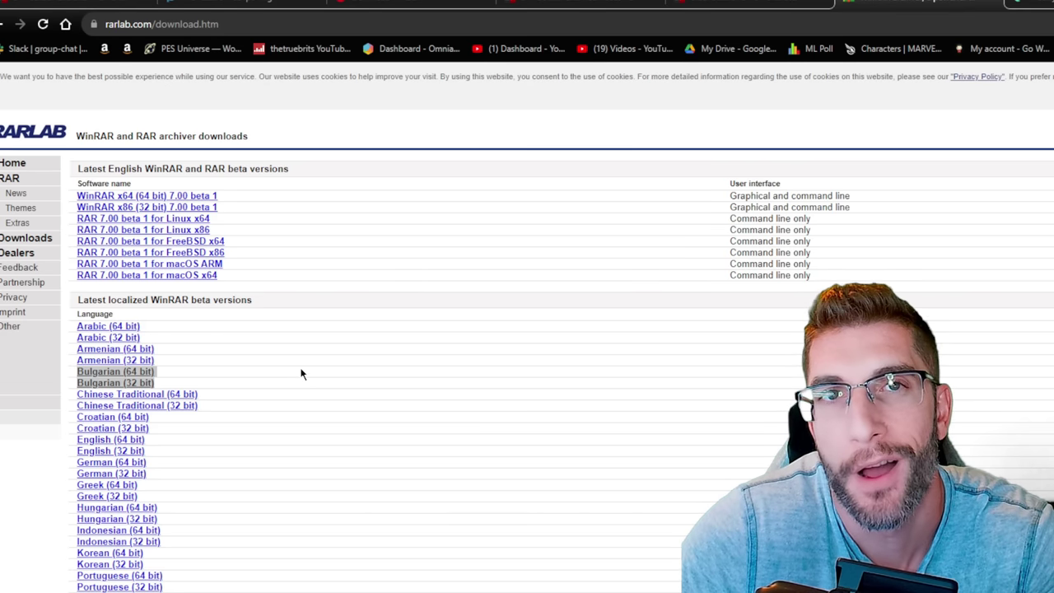
pyautogui.click(18, 241)
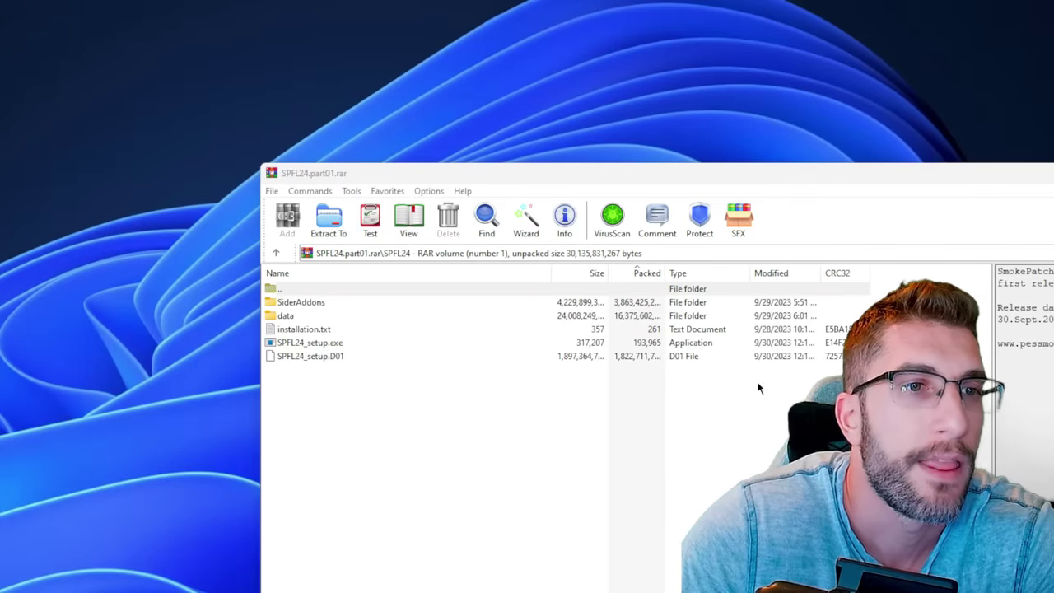
# Select all items in the archive's SPFL24 folder, open the extraction path and options, and cancel the extraction.
pyautogui.moveTo(786, 158); pyautogui.dragTo(592, 80)
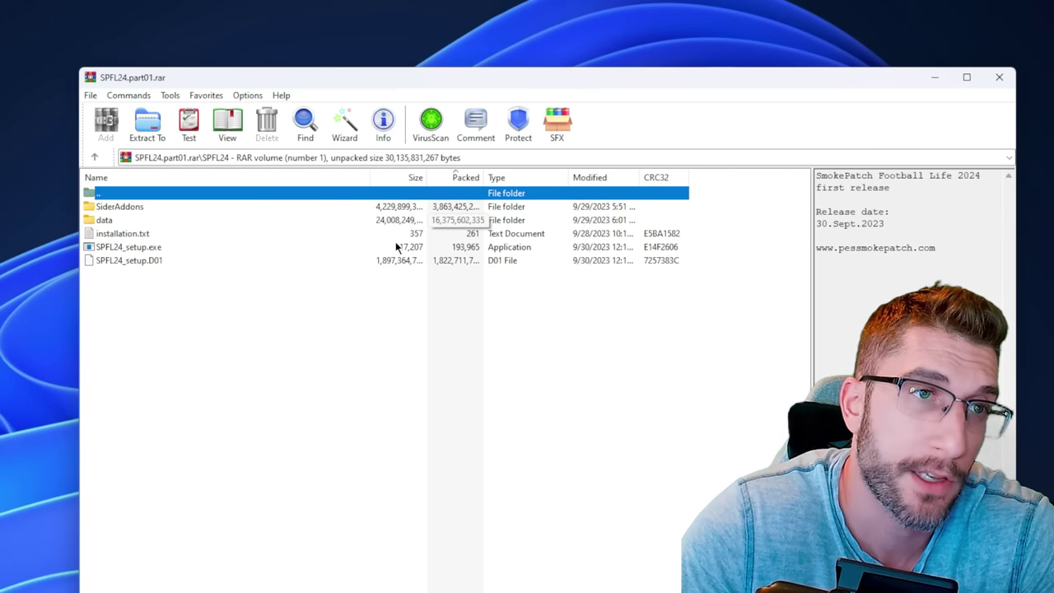
pyautogui.moveTo(304, 334); pyautogui.dragTo(207, 201)
pyautogui.click(148, 122)
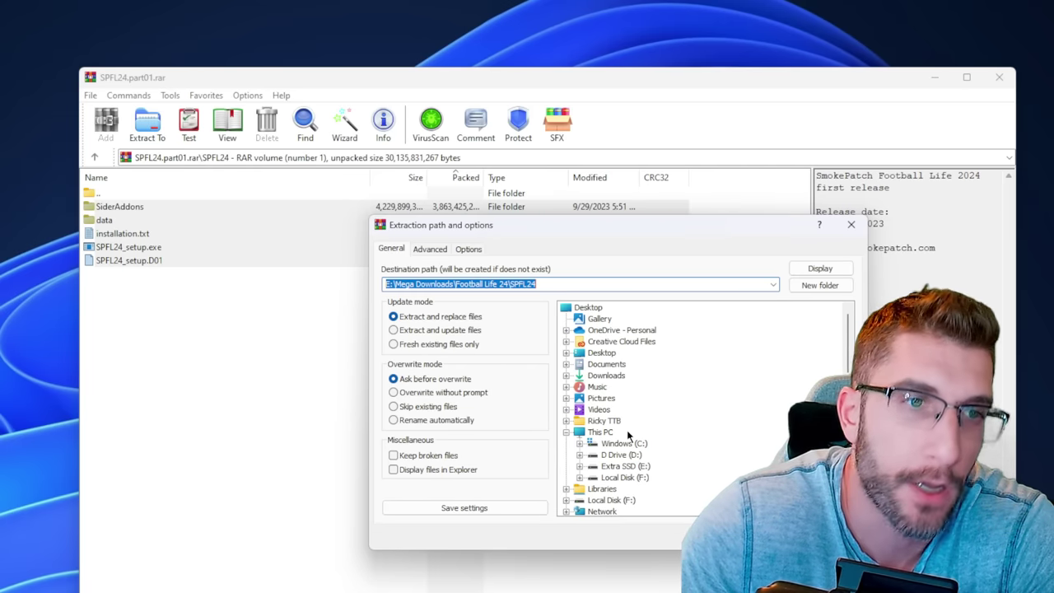
pyautogui.click(850, 224)
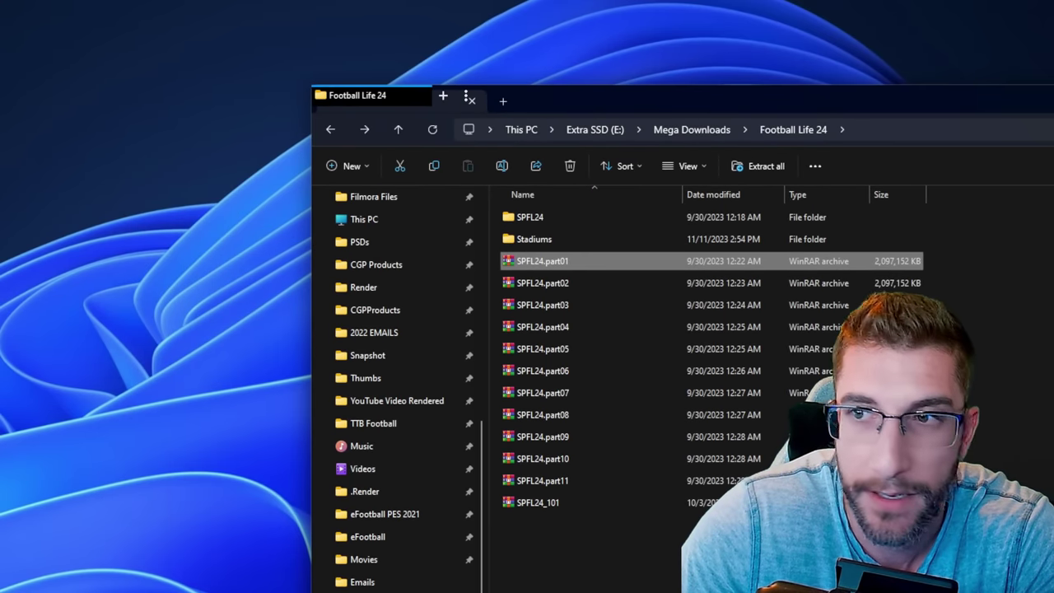
# Open the already extracted SPFL24 folder inside Football Life 24 in File Explorer.
pyautogui.click(590, 217)
pyautogui.moveTo(799, 103); pyautogui.dragTo(590, 35)
pyautogui.click(338, 256)
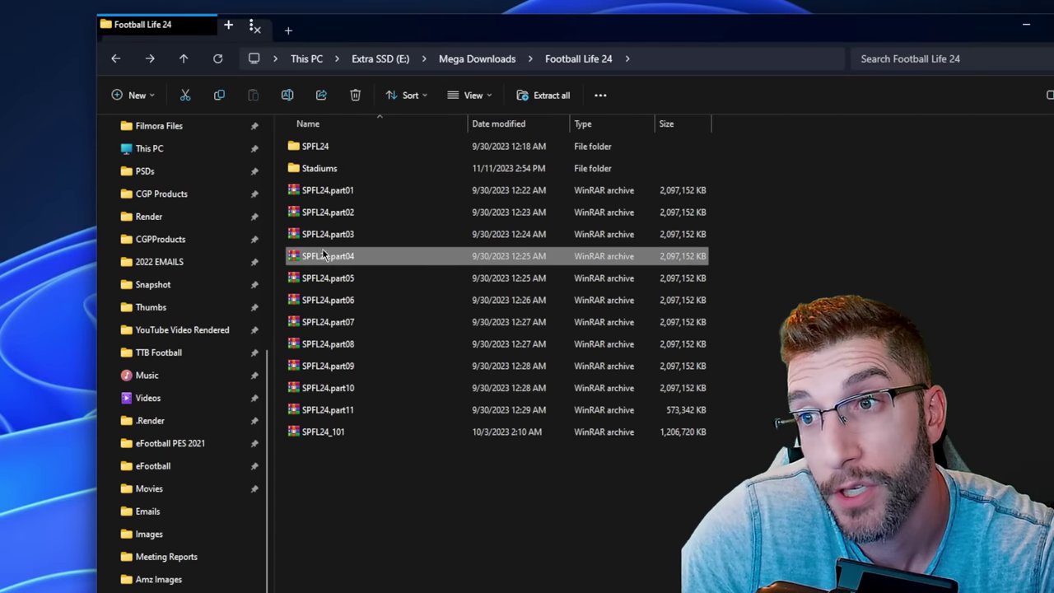
pyautogui.click(347, 145)
pyautogui.doubleClick(343, 147)
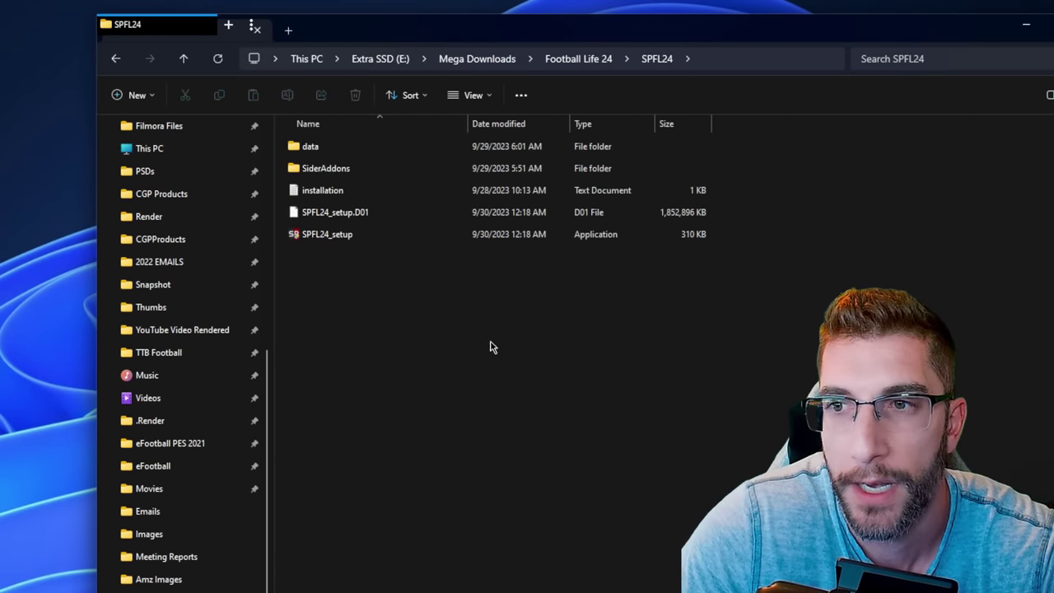
# Run the SPFL24_setup application and allow it to make changes to the device.
pyautogui.click(333, 234)
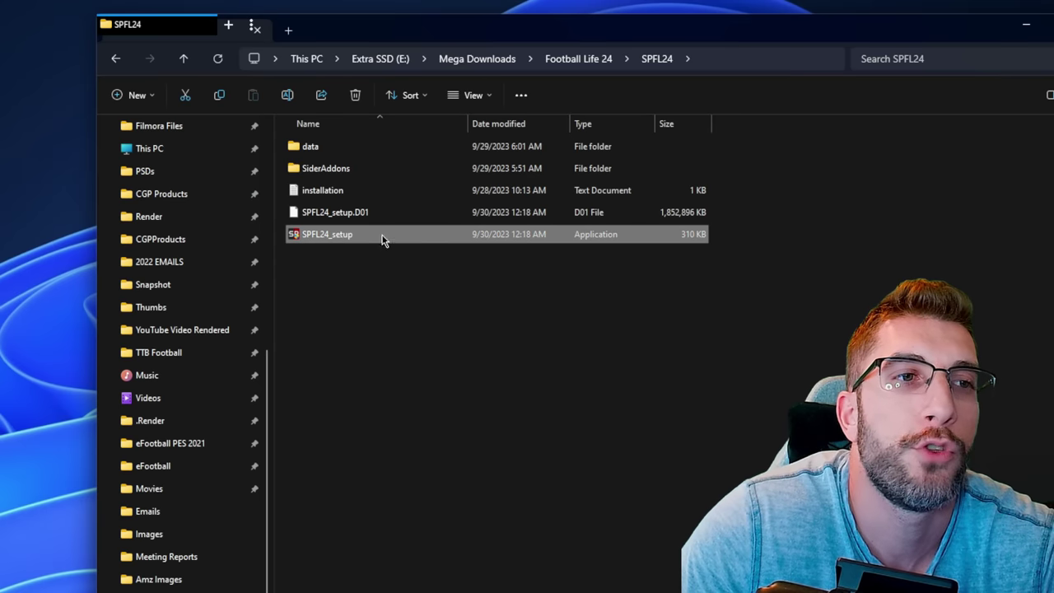
pyautogui.doubleClick(371, 237)
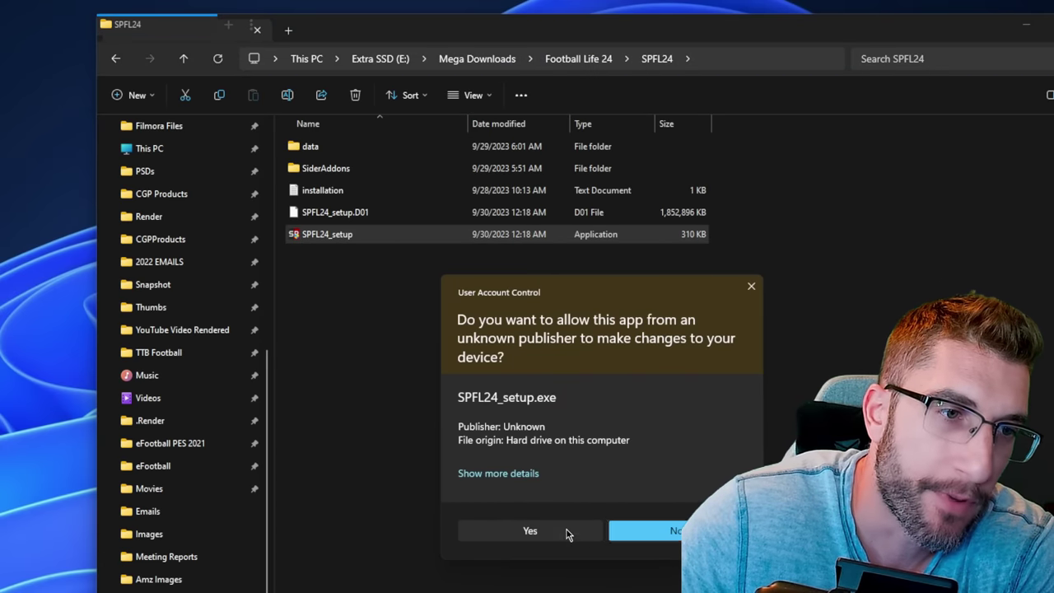
pyautogui.click(566, 530)
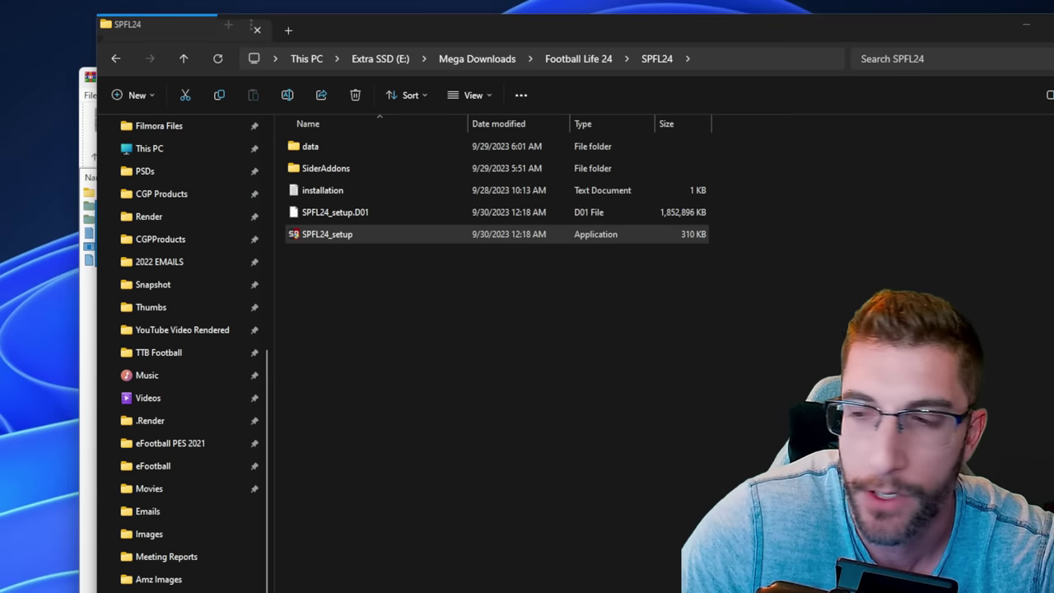
# Minimize the File Explorer and WinRAR windows and move the SP Football Life 2024 installer window aside.
pyautogui.click(1027, 30)
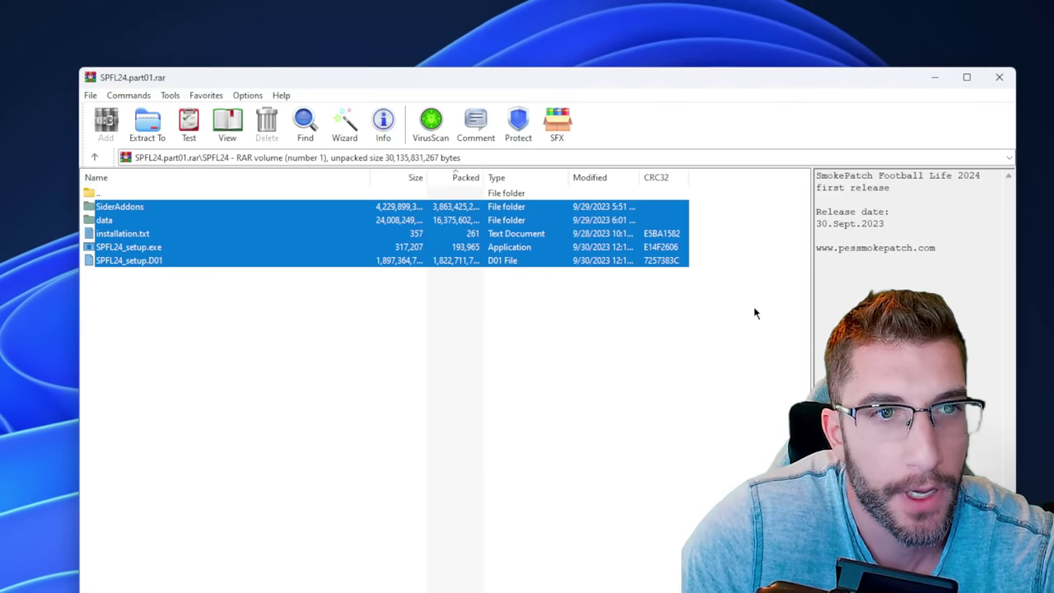
pyautogui.click(934, 77)
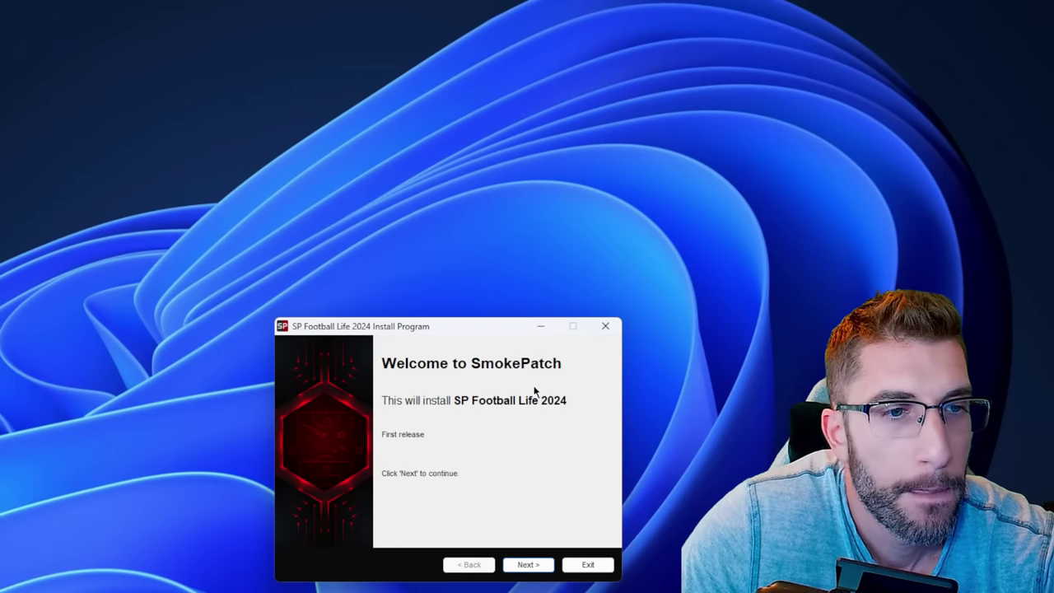
pyautogui.moveTo(480, 324); pyautogui.dragTo(0, 237)
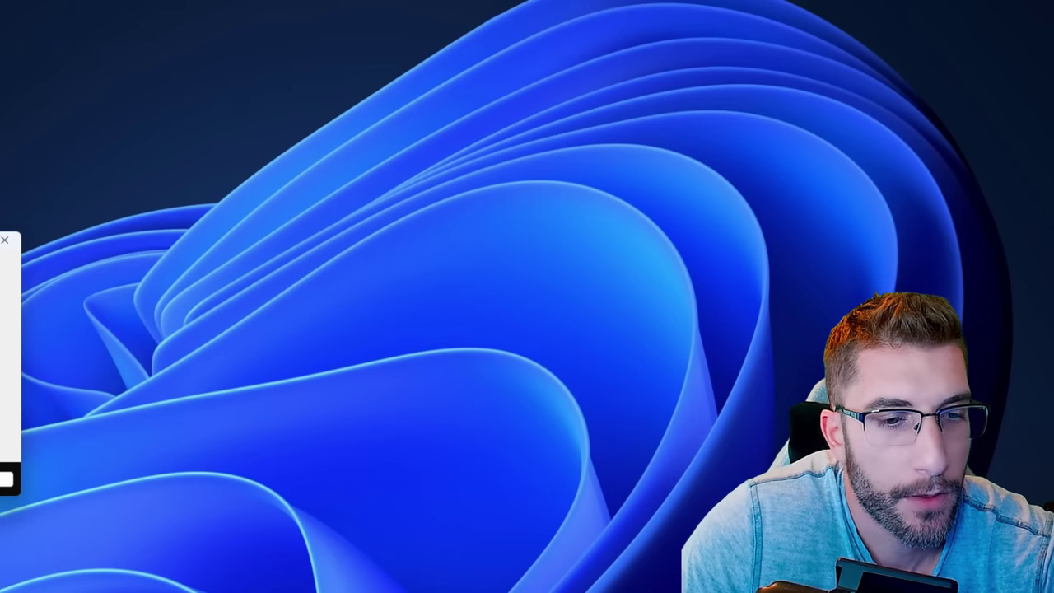
# Turn off Webroot's Realtime Shield, entering the displayed verification characters to confirm.
pyautogui.moveTo(515, 288); pyautogui.dragTo(524, 142)
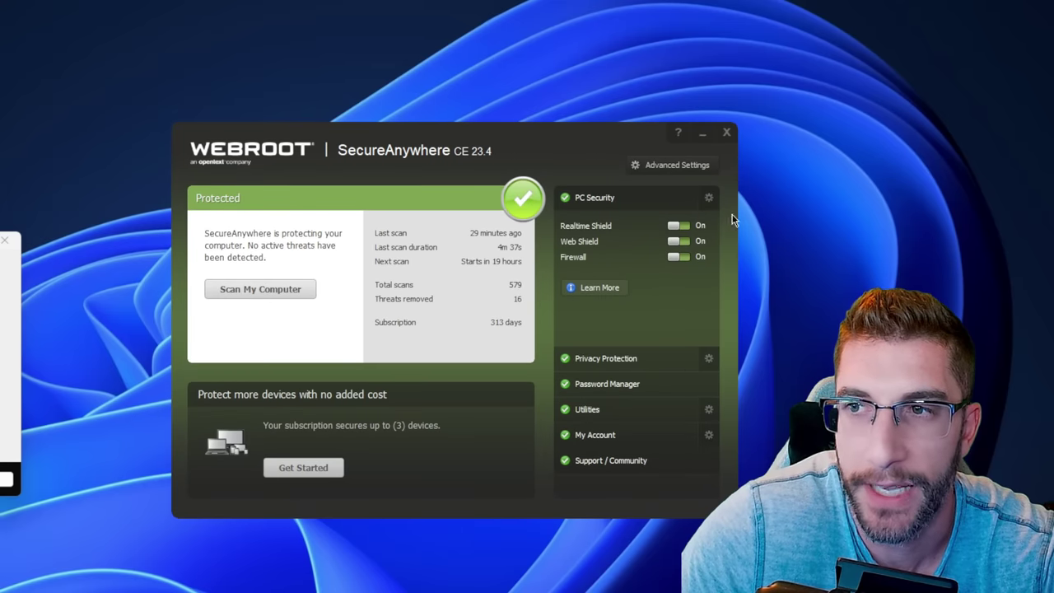
pyautogui.click(687, 228)
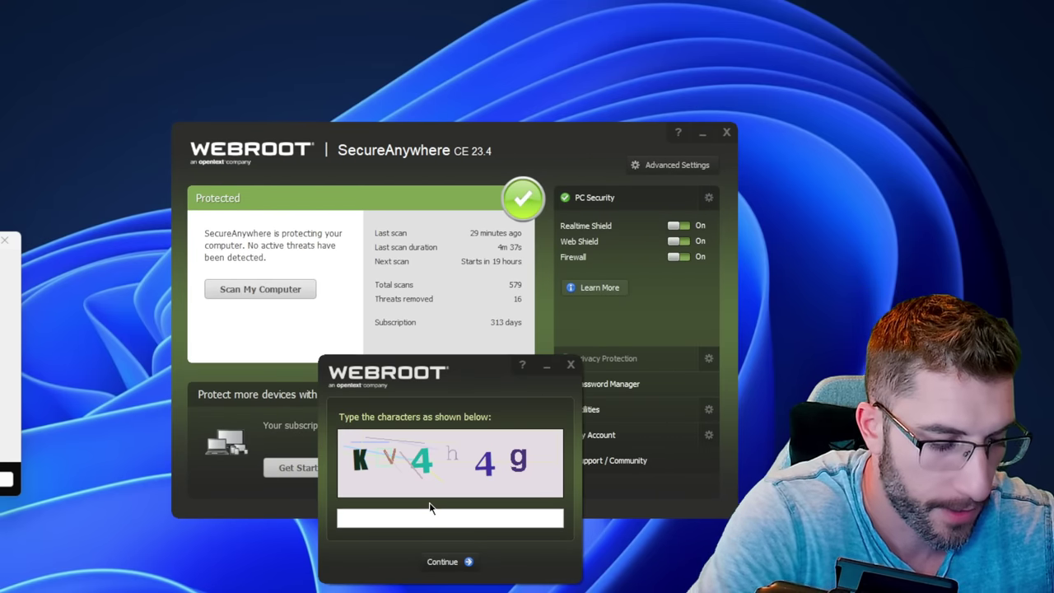
pyautogui.click(430, 508)
pyautogui.write('KV')
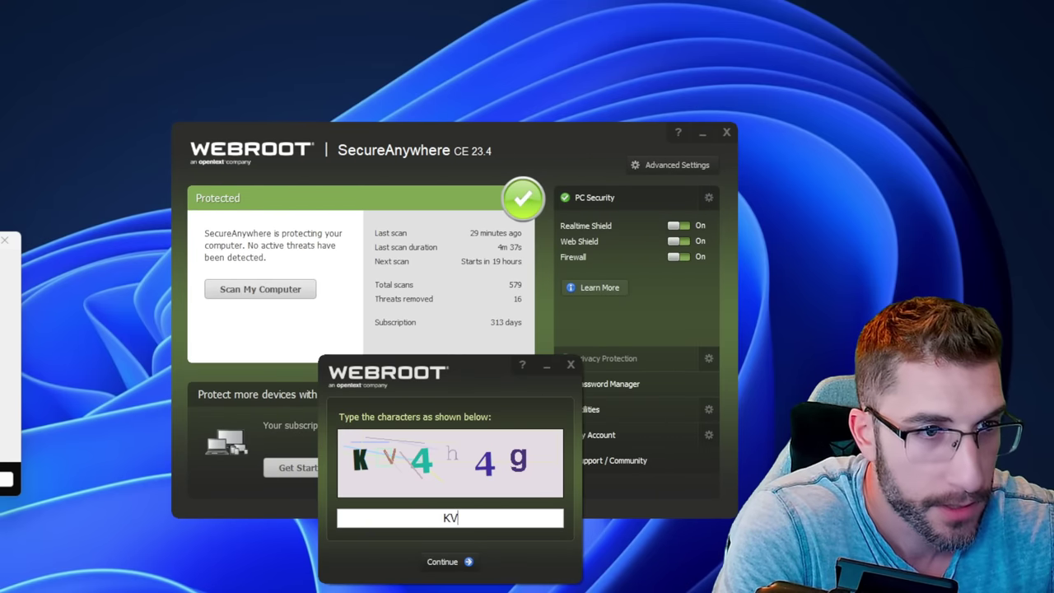
pyautogui.write('4')
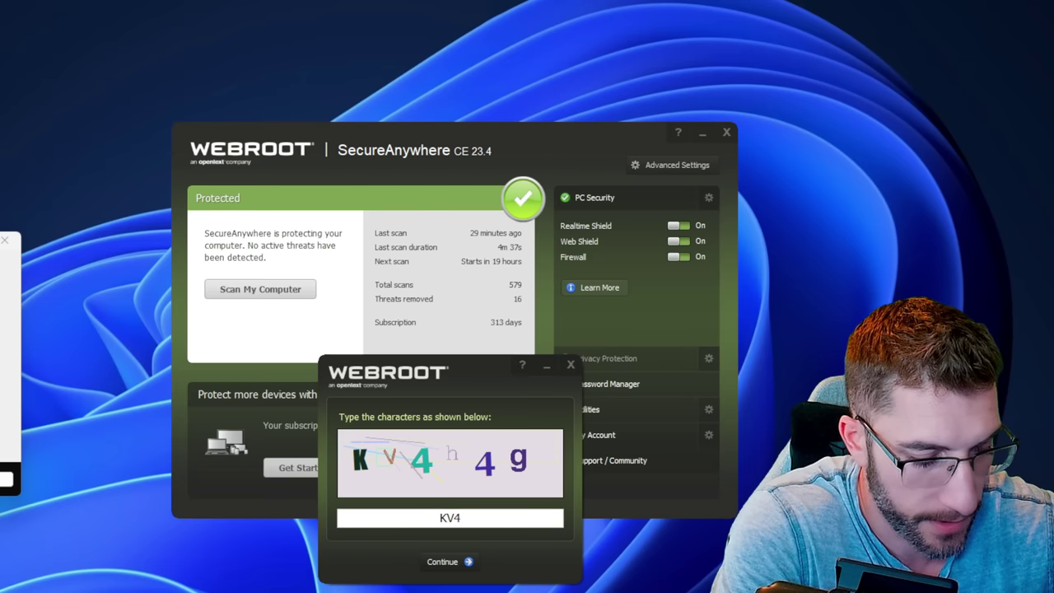
pyautogui.write('h4g')
pyautogui.press('Return')
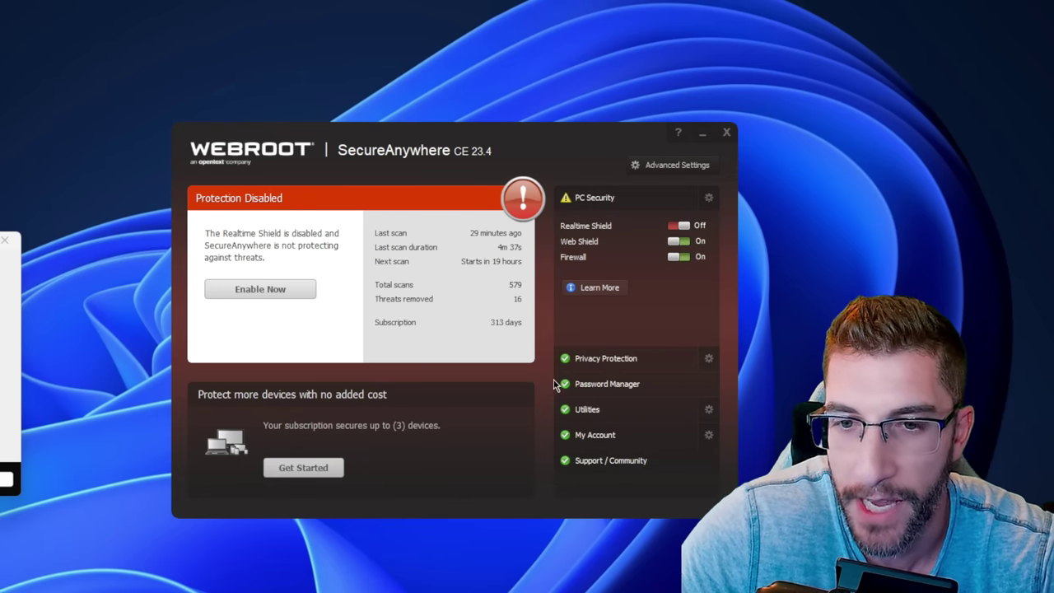
# Turn off Webroot's Web Shield and Firewall and move its window out of the way.
pyautogui.click(689, 242)
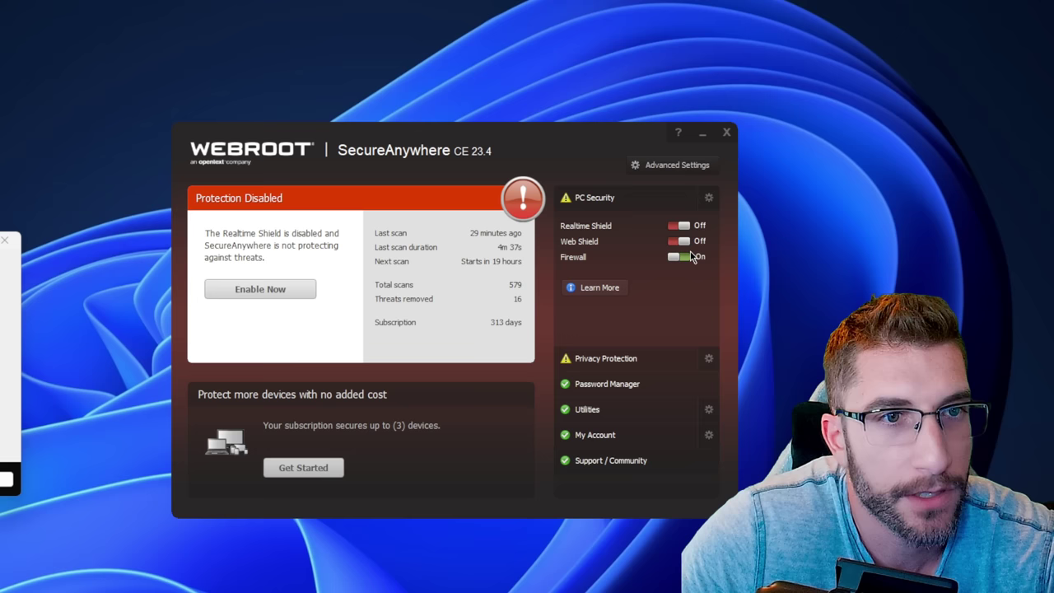
pyautogui.click(688, 257)
pyautogui.moveTo(531, 156); pyautogui.dragTo(541, 169)
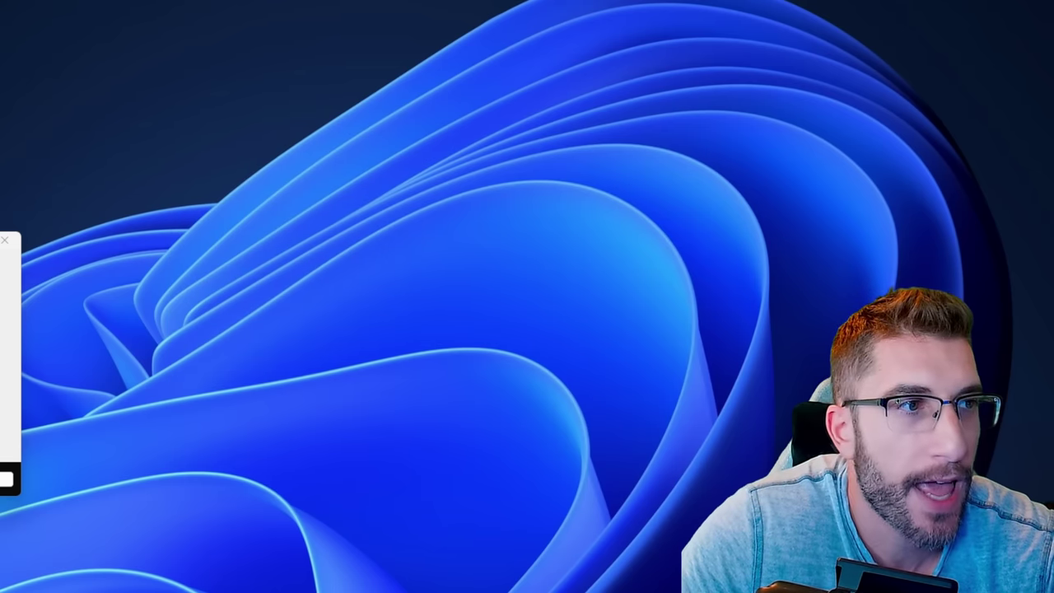
# Bring the SP Football Life 2024 installer back into view and advance through the Welcome and Features pages to the Directory page.
pyautogui.moveTo(0, 245); pyautogui.dragTo(521, 214)
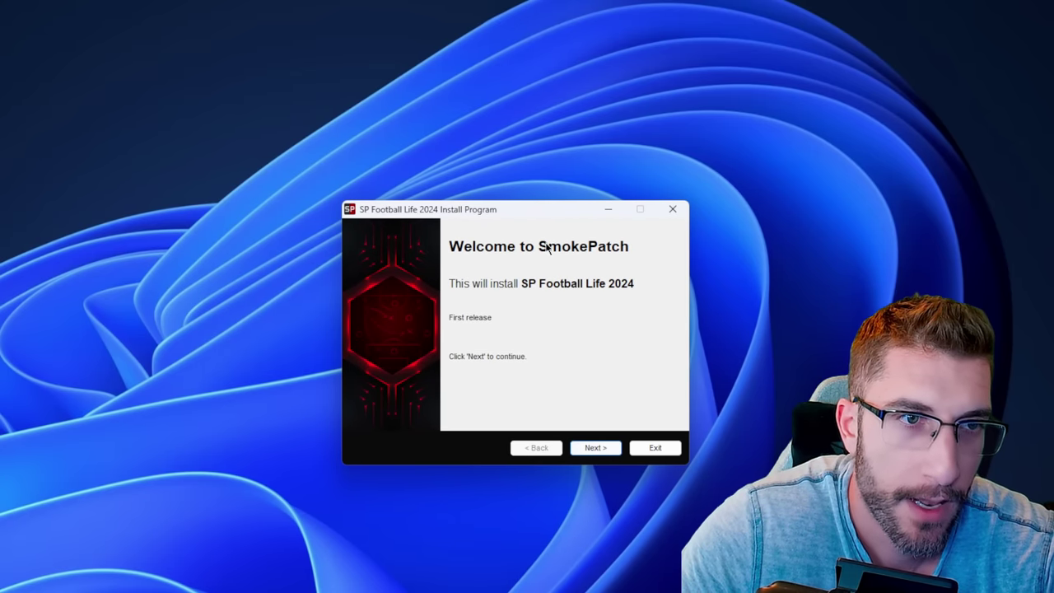
pyautogui.moveTo(537, 214); pyautogui.dragTo(587, 229)
pyautogui.click(653, 469)
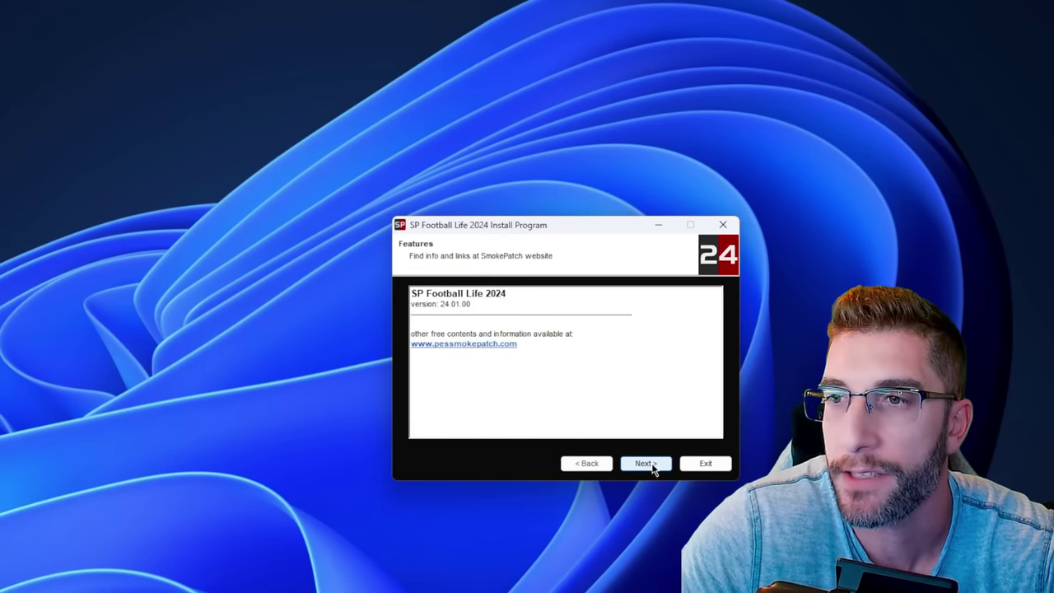
pyautogui.click(650, 466)
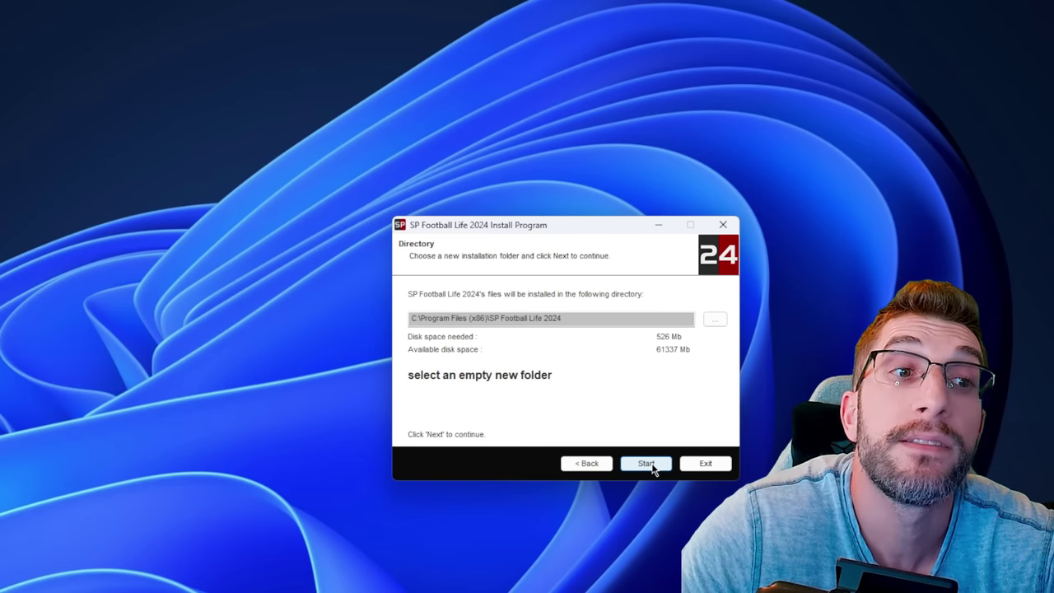
# Set the game's installation directory to D:\Program Files\Football Life 24 and start the installation.
pyautogui.click(715, 319)
pyautogui.moveTo(491, 352); pyautogui.dragTo(518, 186)
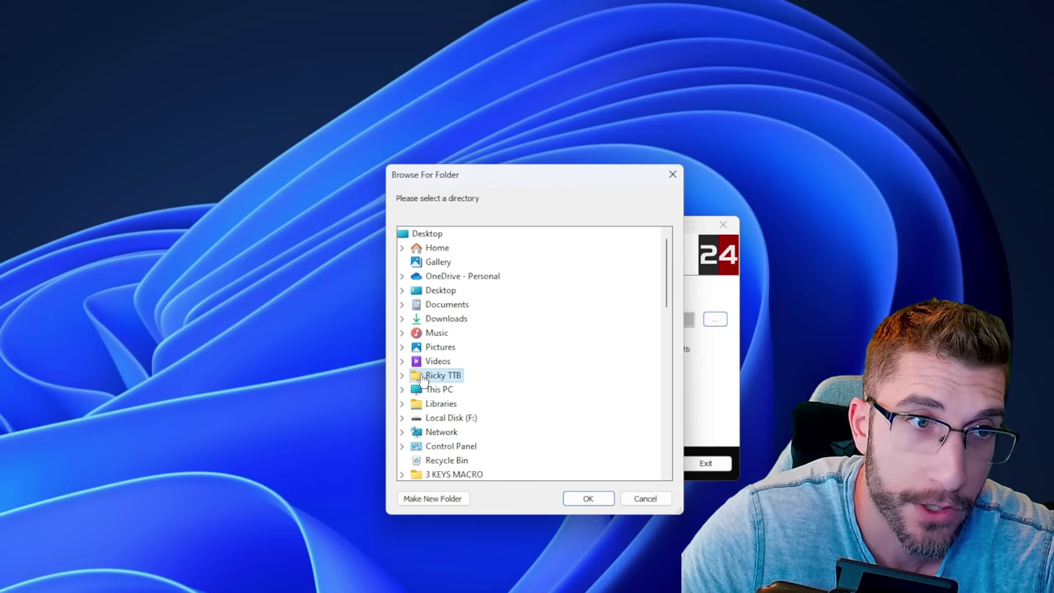
pyautogui.doubleClick(452, 388)
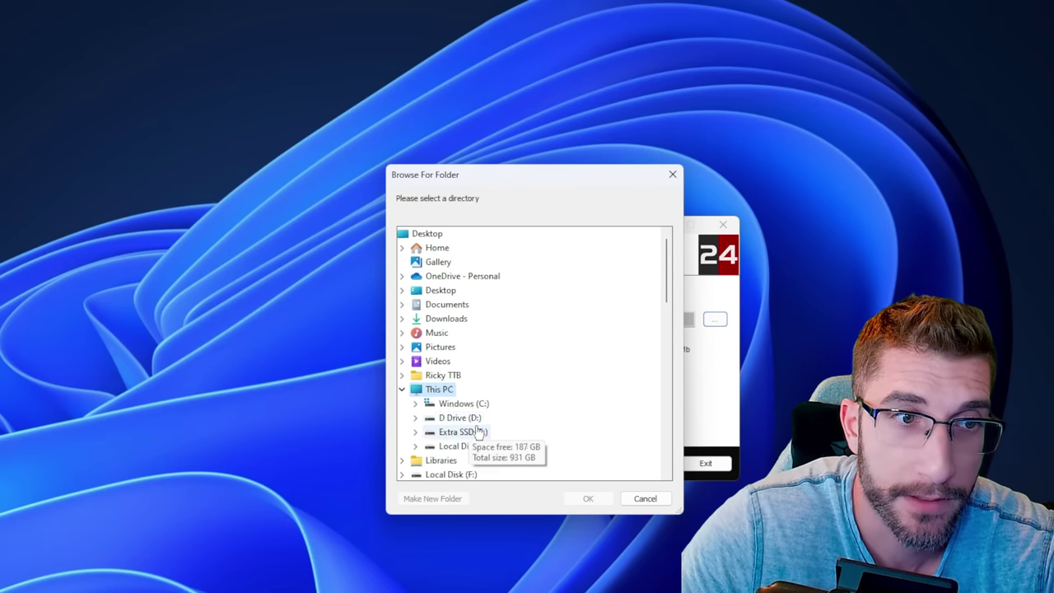
pyautogui.doubleClick(461, 418)
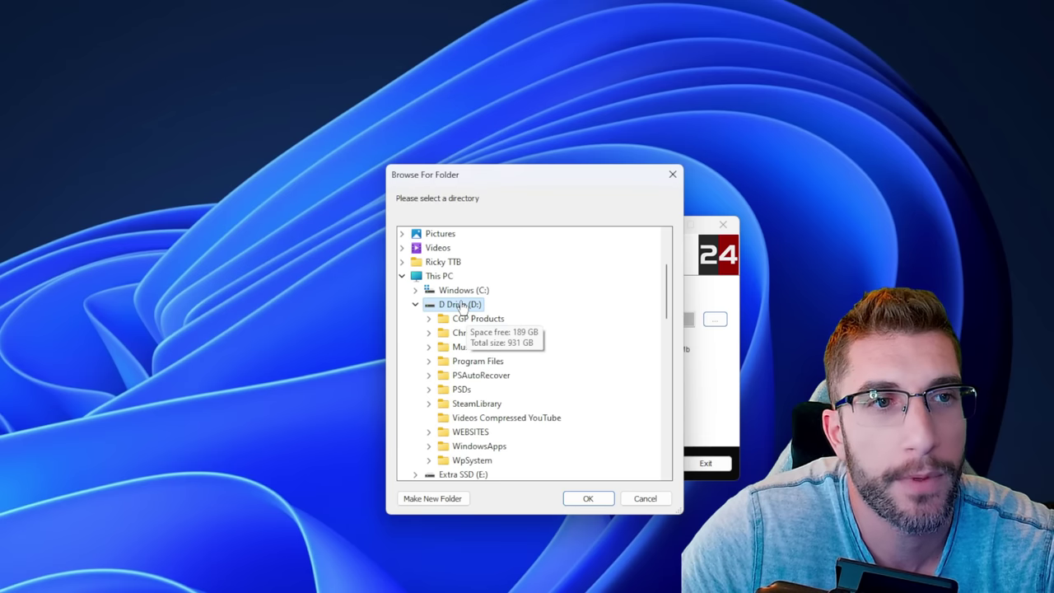
pyautogui.doubleClick(489, 361)
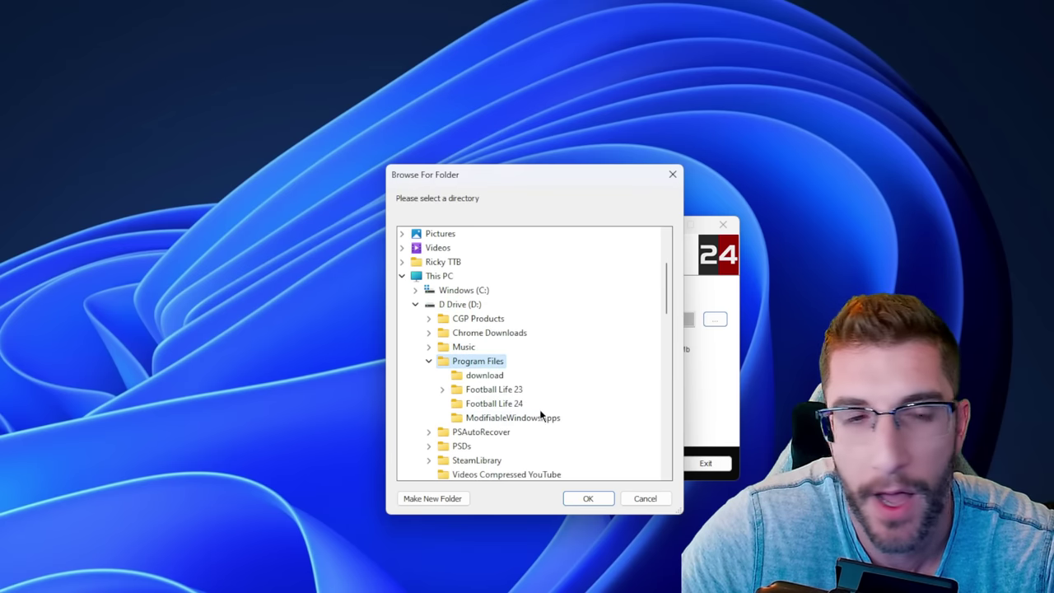
pyautogui.click(503, 403)
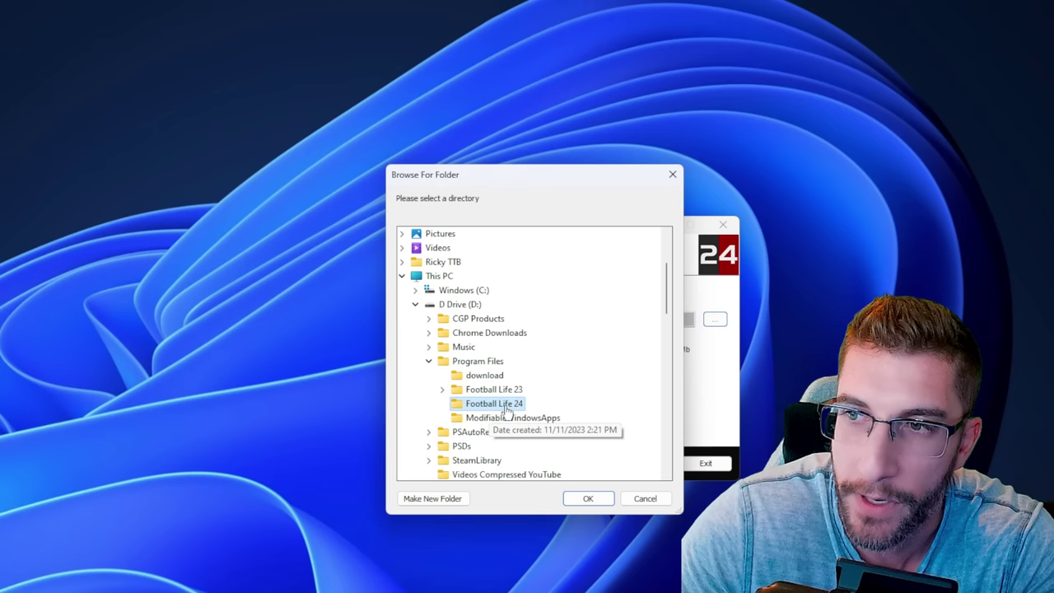
pyautogui.click(587, 499)
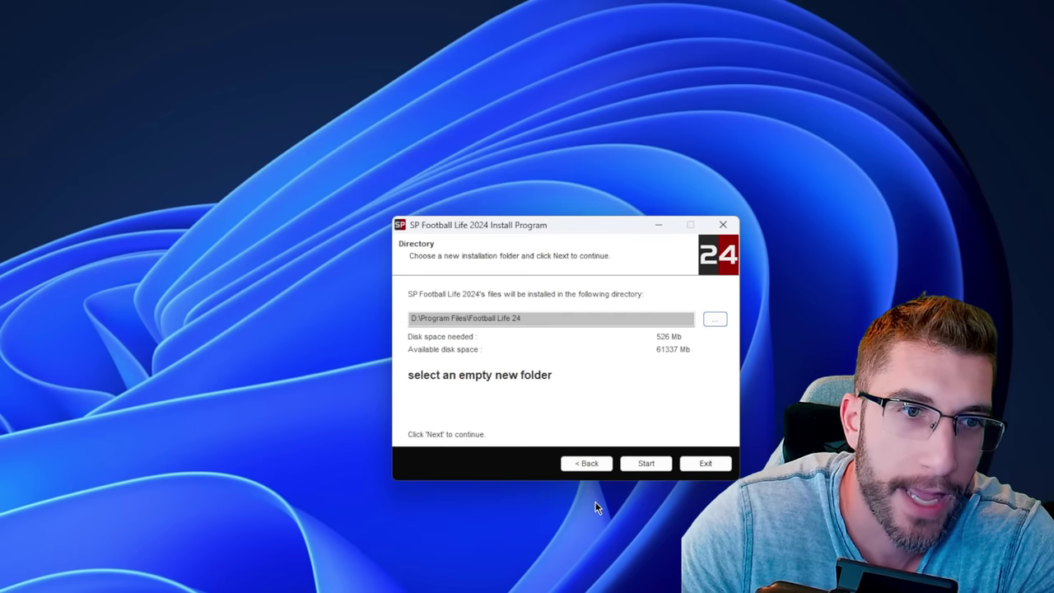
pyautogui.click(644, 466)
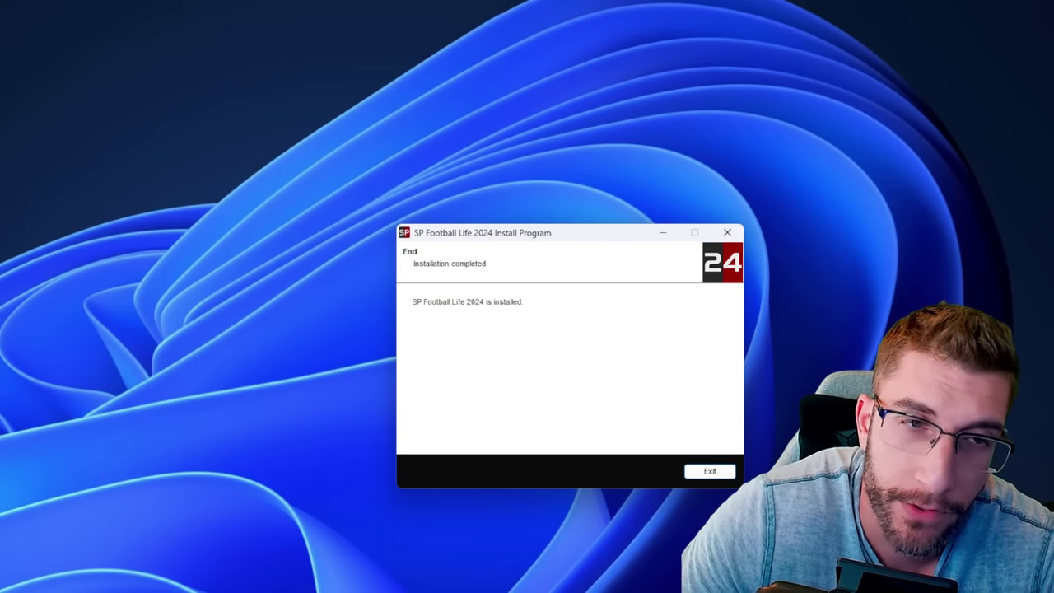
# Exit the finished installer and accept the current display settings in the SP Football Life 2024 Settings window.
pyautogui.click(710, 470)
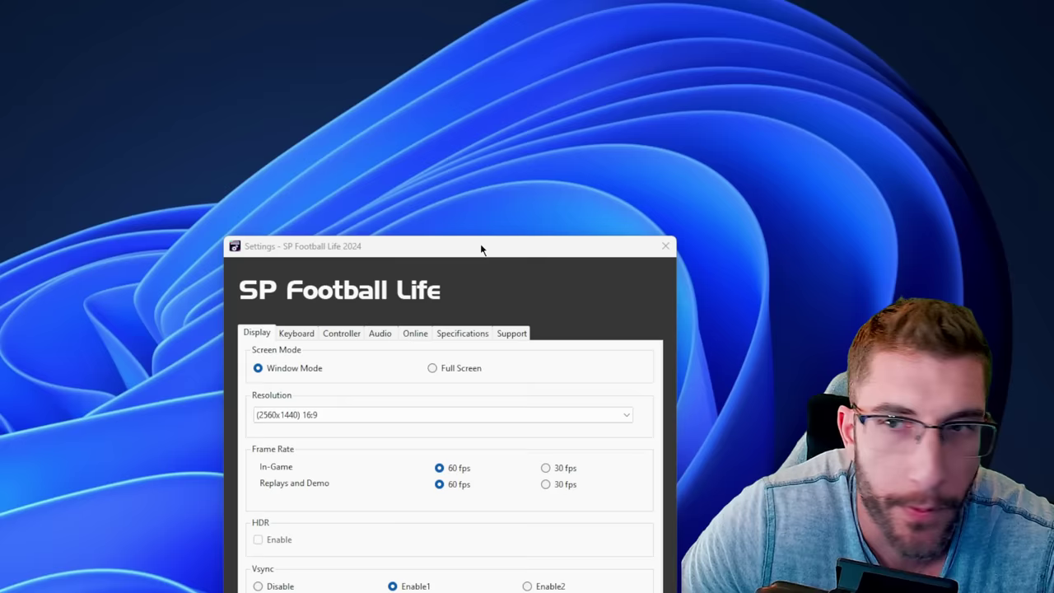
pyautogui.moveTo(482, 249); pyautogui.dragTo(576, 97)
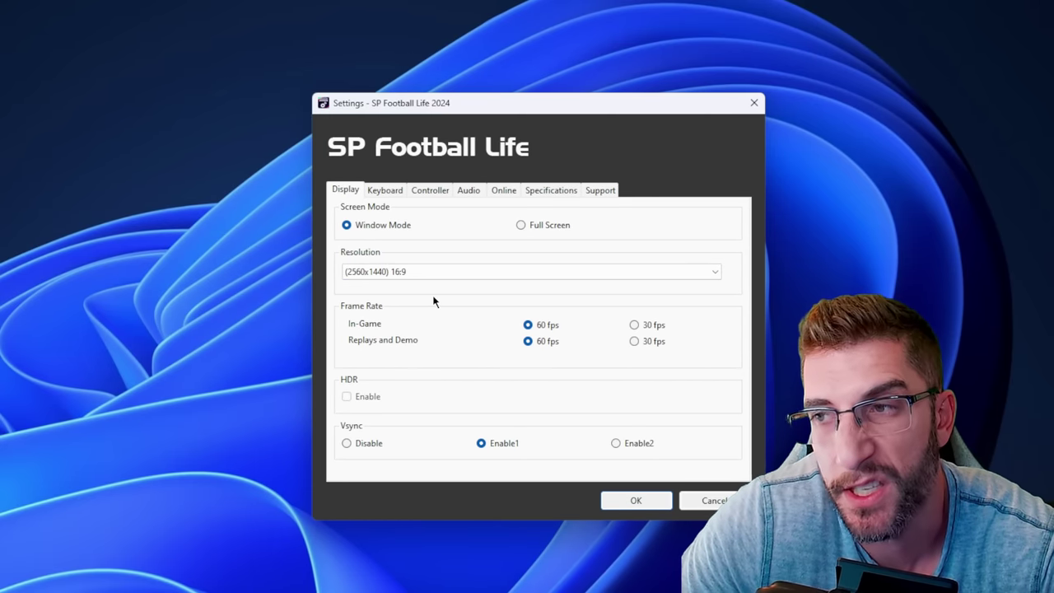
pyautogui.click(634, 501)
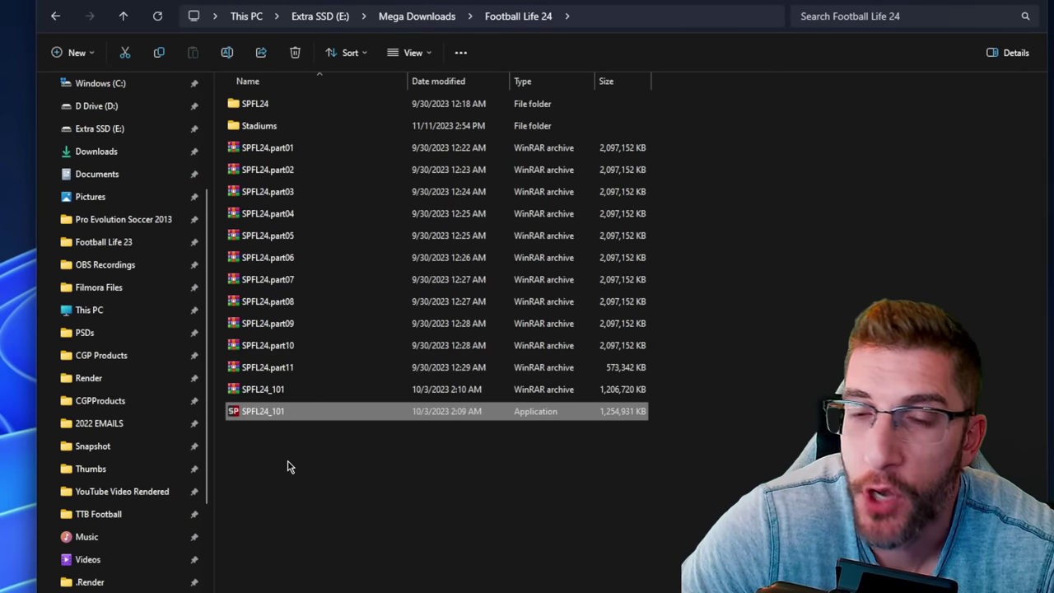
# Run the SPFL24_101 application as administrator and allow it to make changes to the device.
pyautogui.rightClick(279, 415)
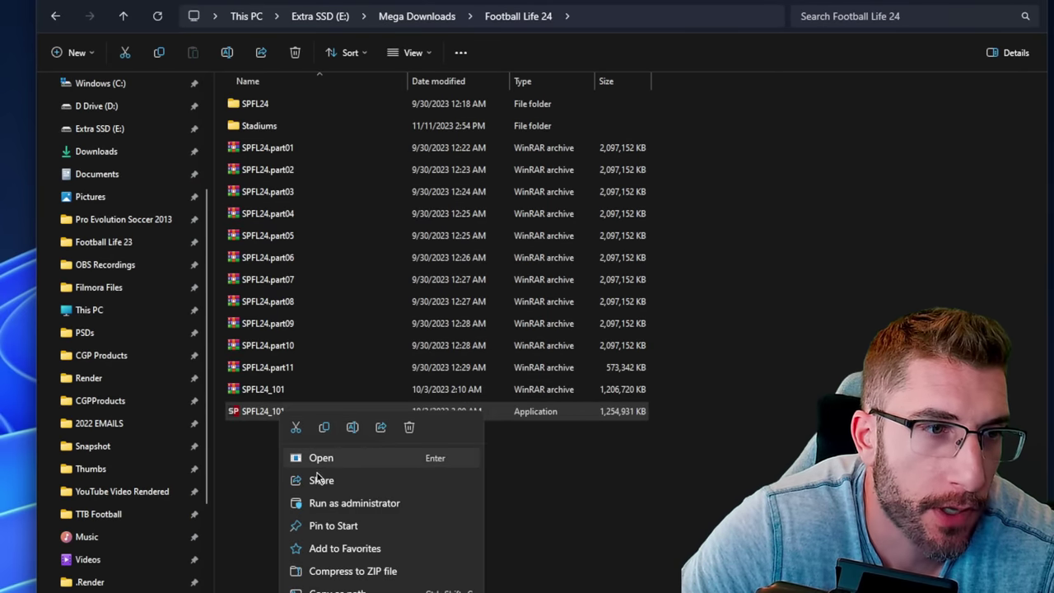
pyautogui.click(328, 503)
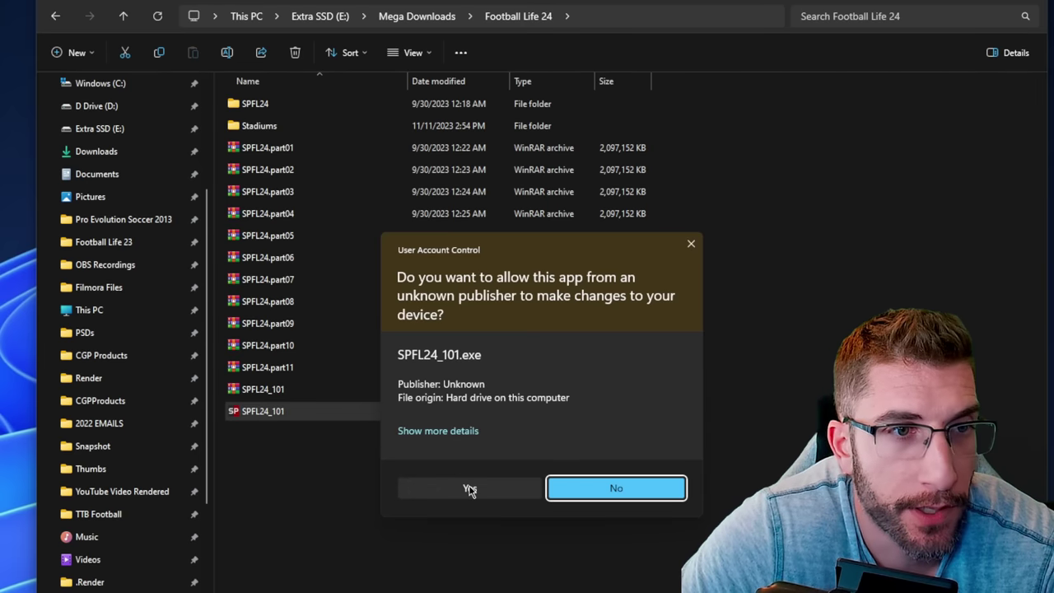
pyautogui.click(470, 488)
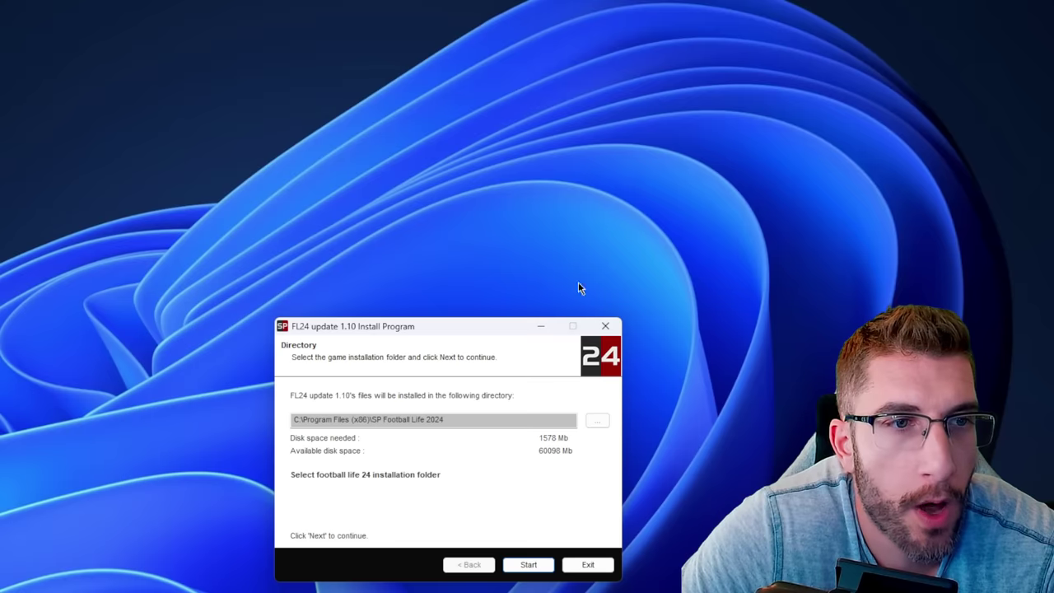
# Set the FL24 update 1.10 installation directory to D:\Program Files\Football Life 24.
pyautogui.moveTo(581, 289); pyautogui.dragTo(698, 266)
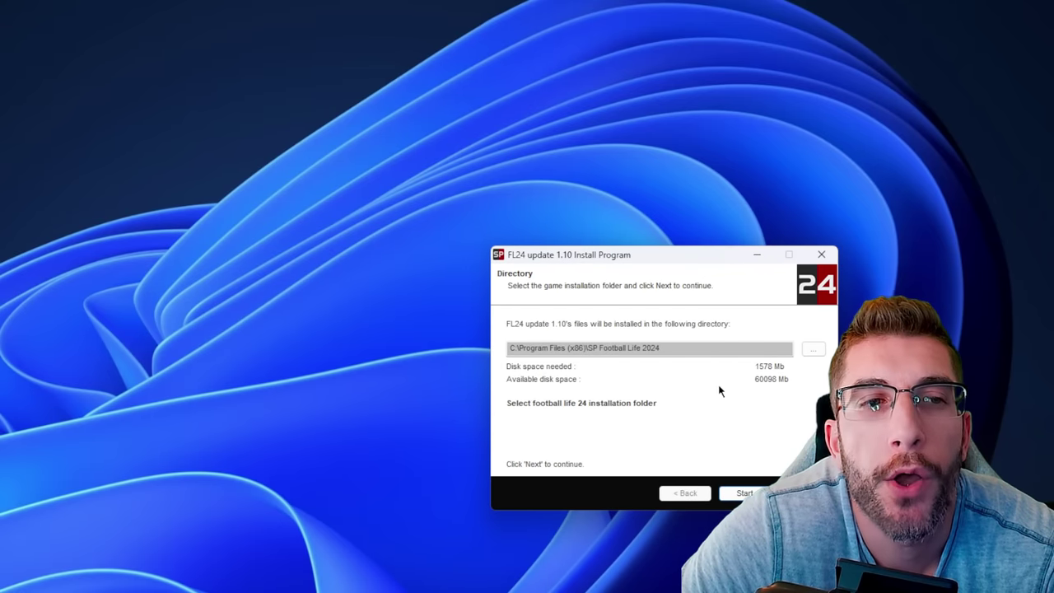
pyautogui.click(812, 349)
pyautogui.moveTo(509, 360); pyautogui.dragTo(595, 181)
pyautogui.doubleClick(473, 396)
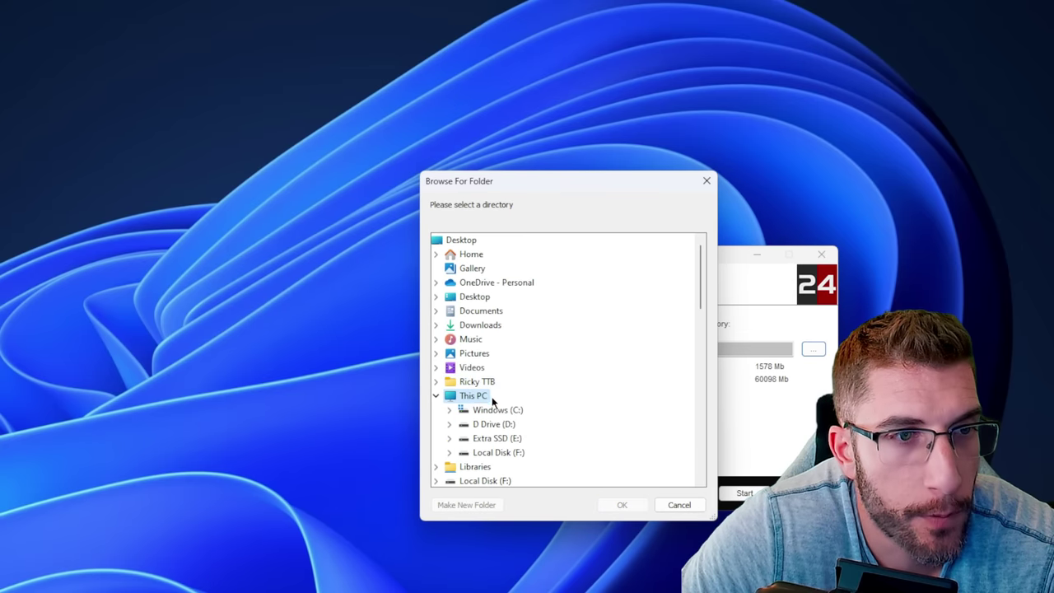
pyautogui.doubleClick(485, 429)
pyautogui.doubleClick(511, 367)
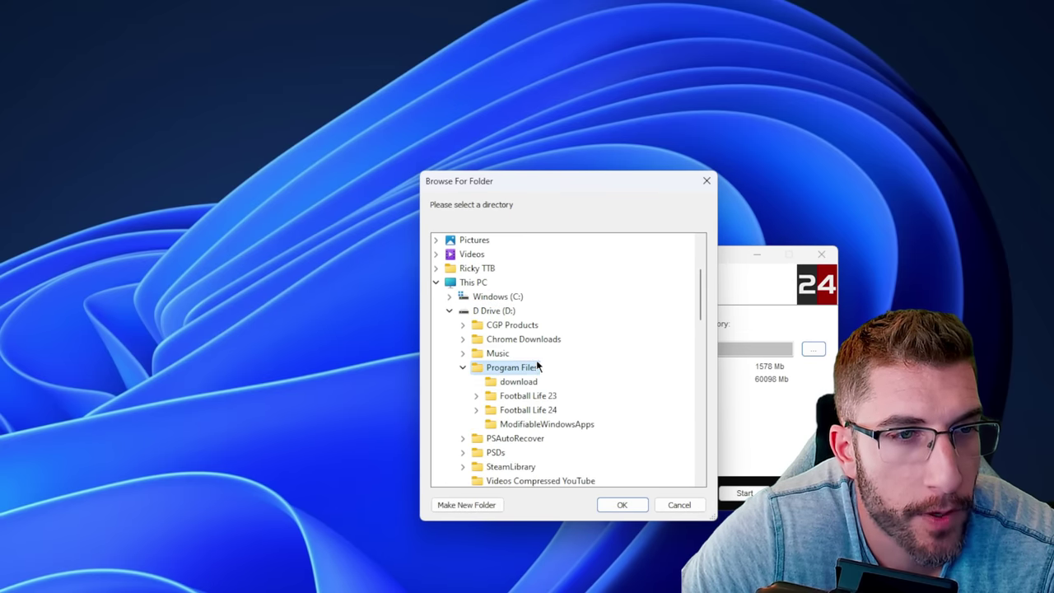
pyautogui.doubleClick(528, 409)
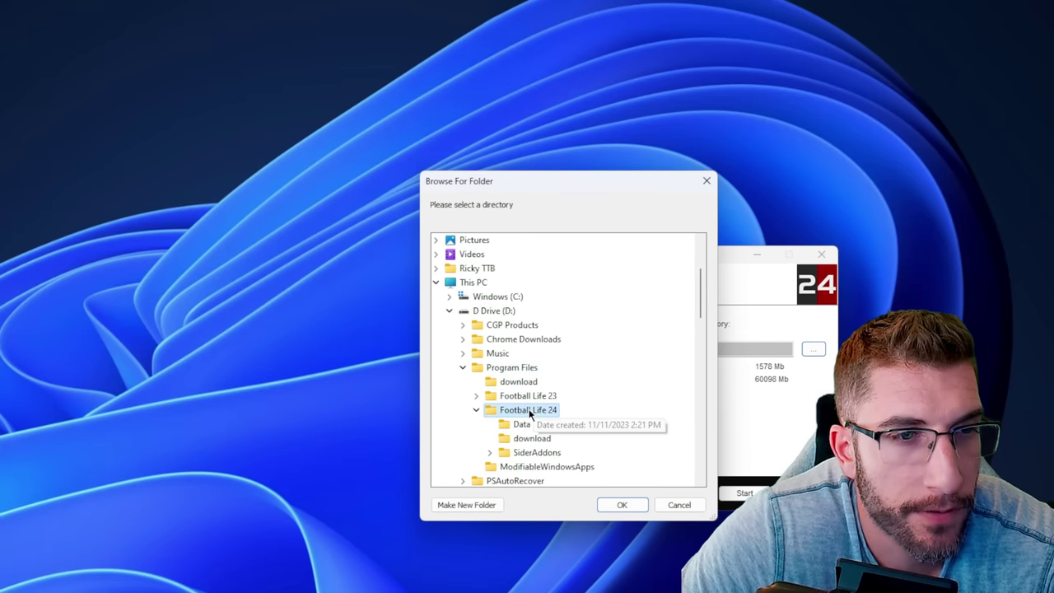
pyautogui.click(623, 503)
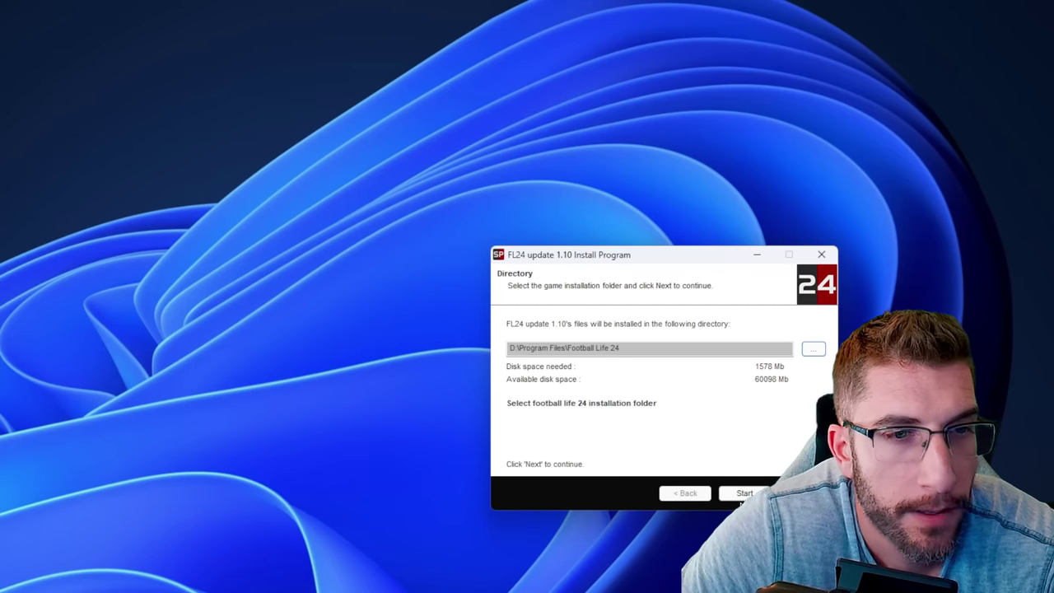
# Install FL24 update 1.10 and exit its installer once the installation is complete.
pyautogui.click(741, 492)
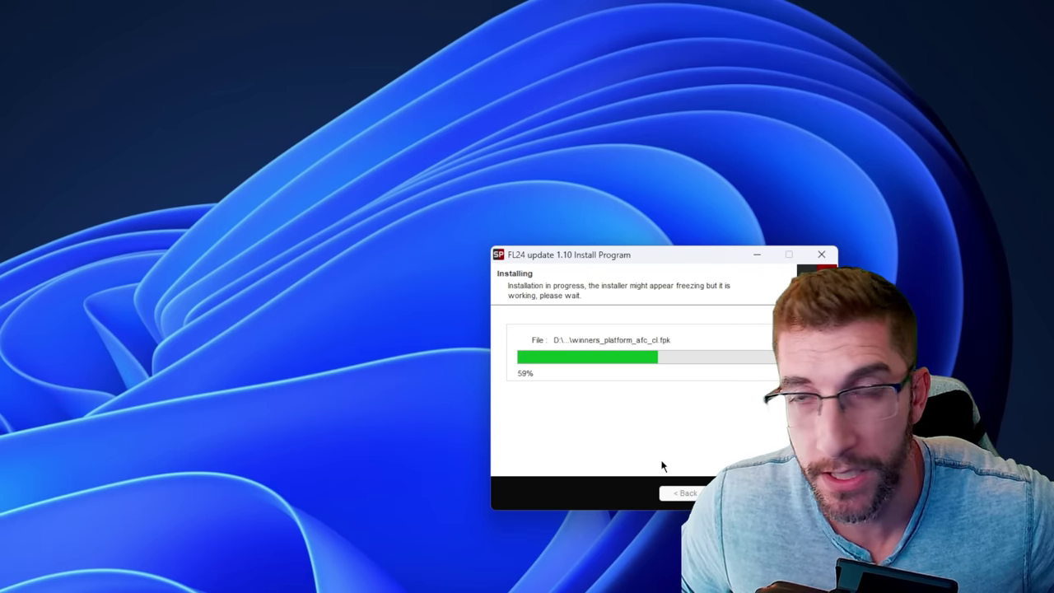
pyautogui.moveTo(687, 262); pyautogui.dragTo(637, 233)
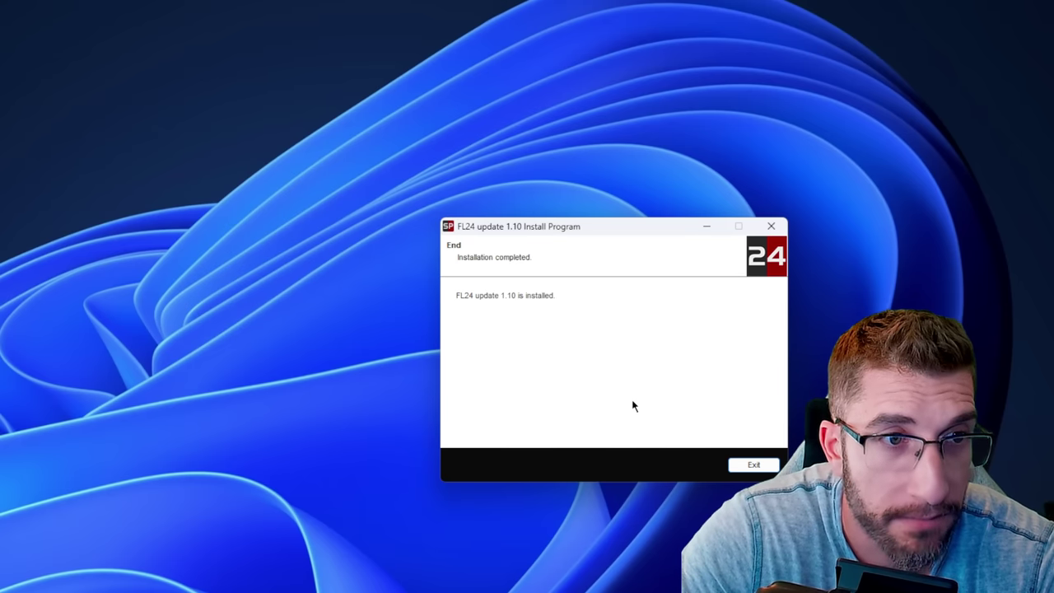
pyautogui.click(753, 465)
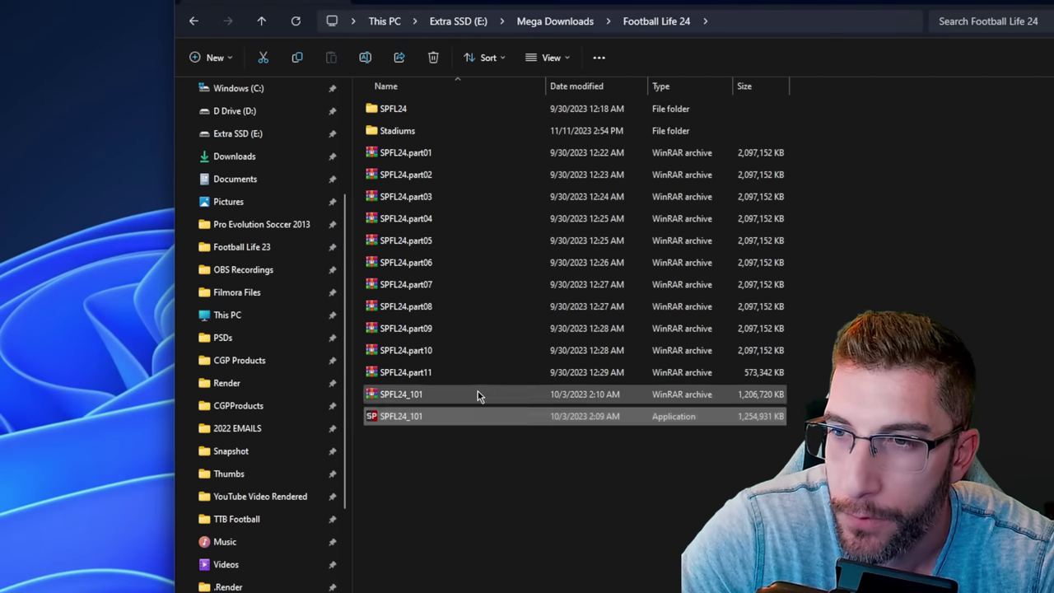
# Check the SPFL24_101 archive and application, viewing the application's run-as-administrator option without running it.
pyautogui.click(304, 391)
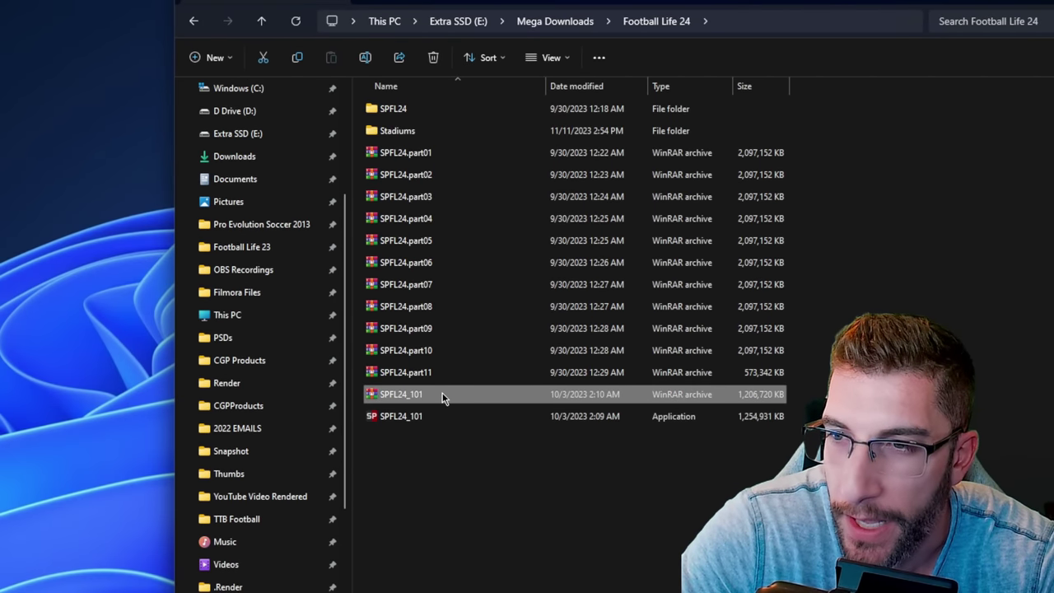
pyautogui.click(423, 419)
pyautogui.rightClick(417, 418)
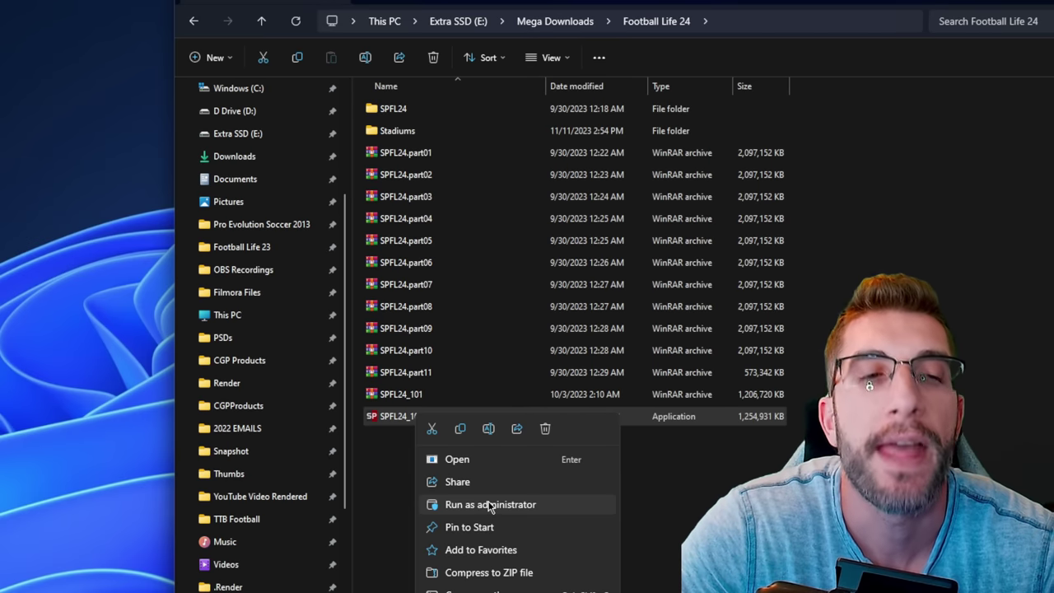
pyautogui.click(651, 529)
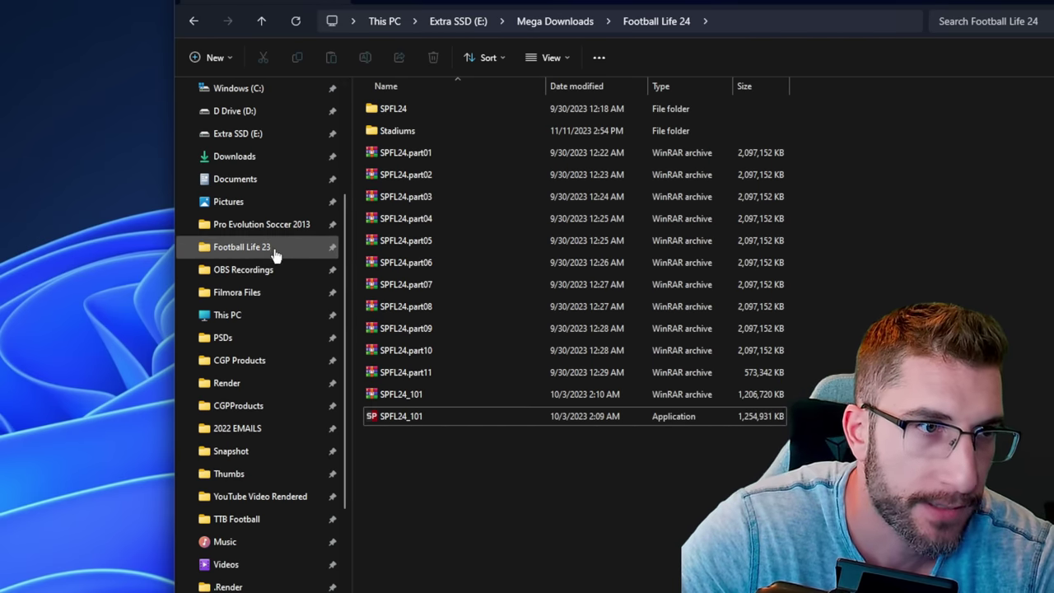
# Open the Football Life 24 folder in D:\Program Files and look over all of its installed files.
pyautogui.click(276, 252)
pyautogui.click(539, 22)
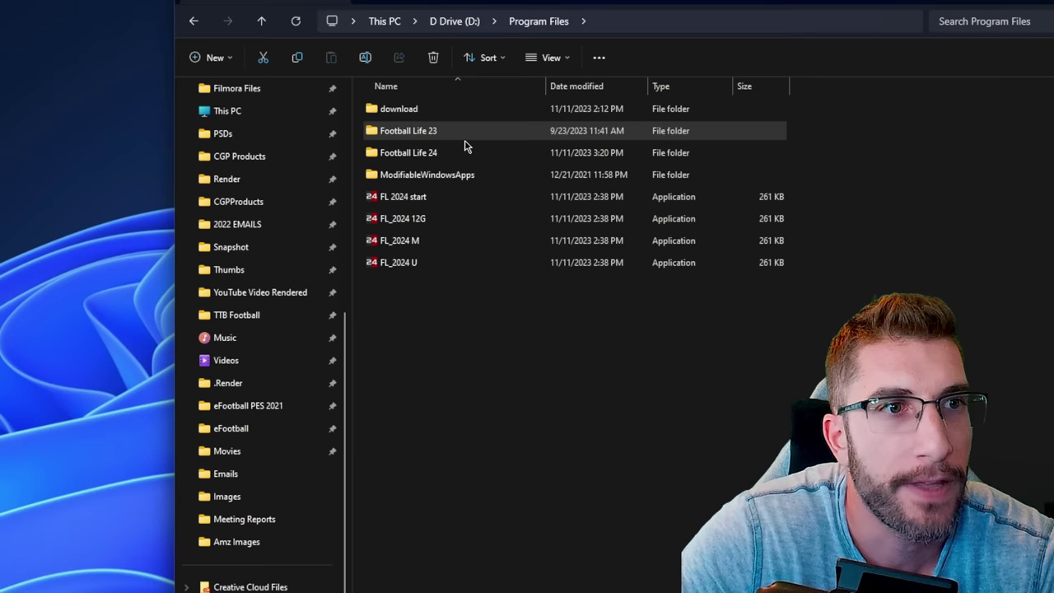
pyautogui.doubleClick(448, 156)
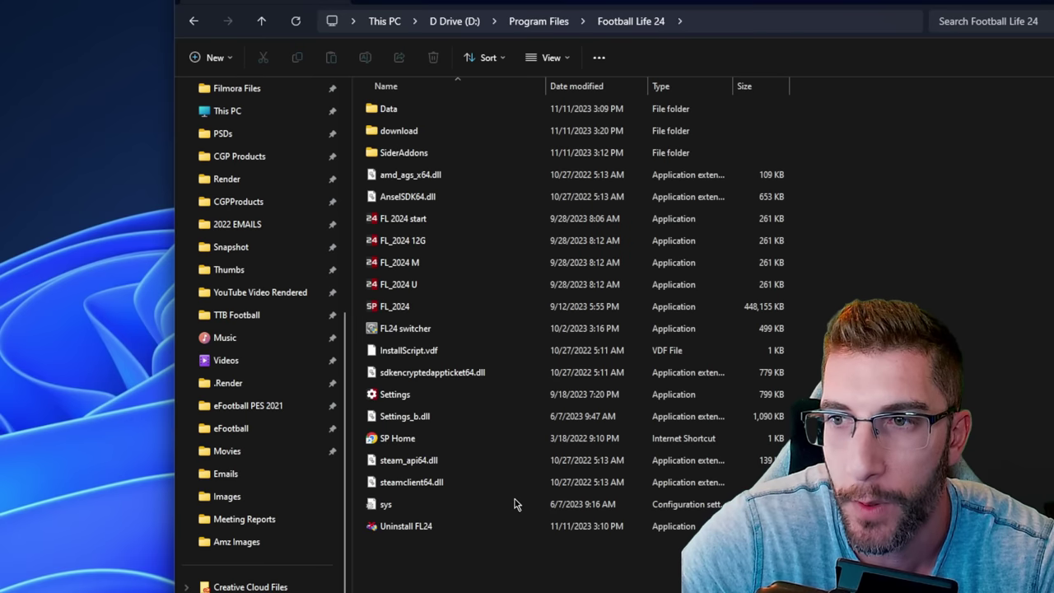
pyautogui.moveTo(527, 573); pyautogui.dragTo(377, 97)
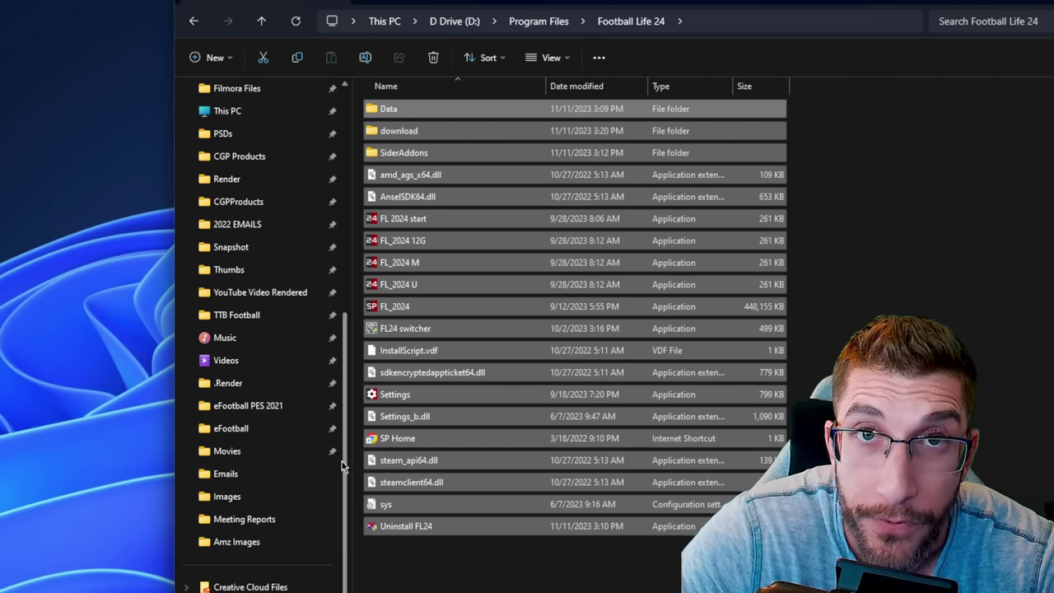
pyautogui.click(525, 586)
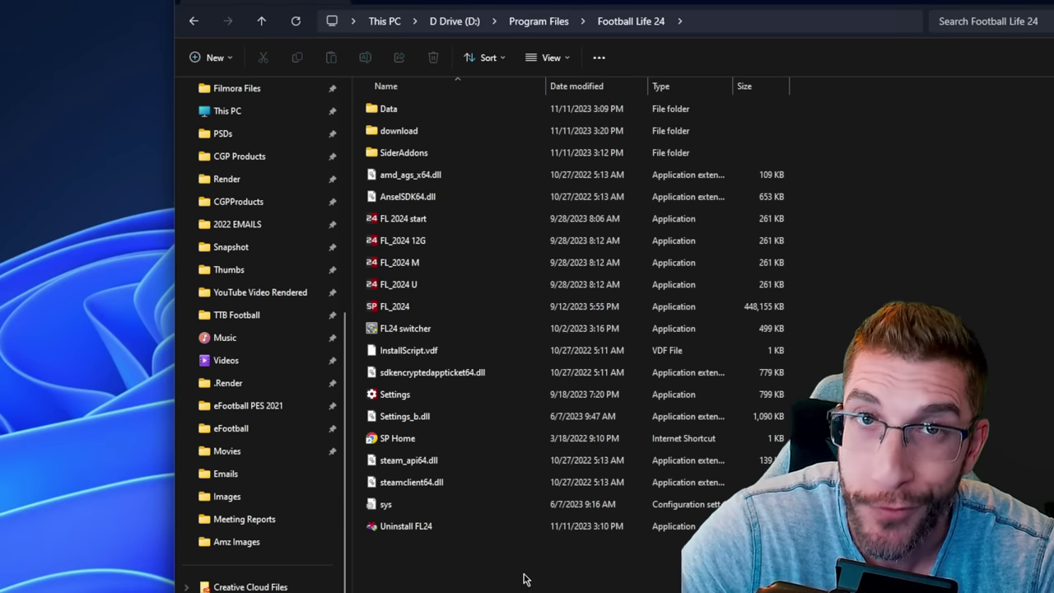
# Open the SiderAddons folder of Football Life 24, look inside its livecpk subfolder and return to SiderAddons.
pyautogui.doubleClick(446, 151)
pyautogui.doubleClick(447, 139)
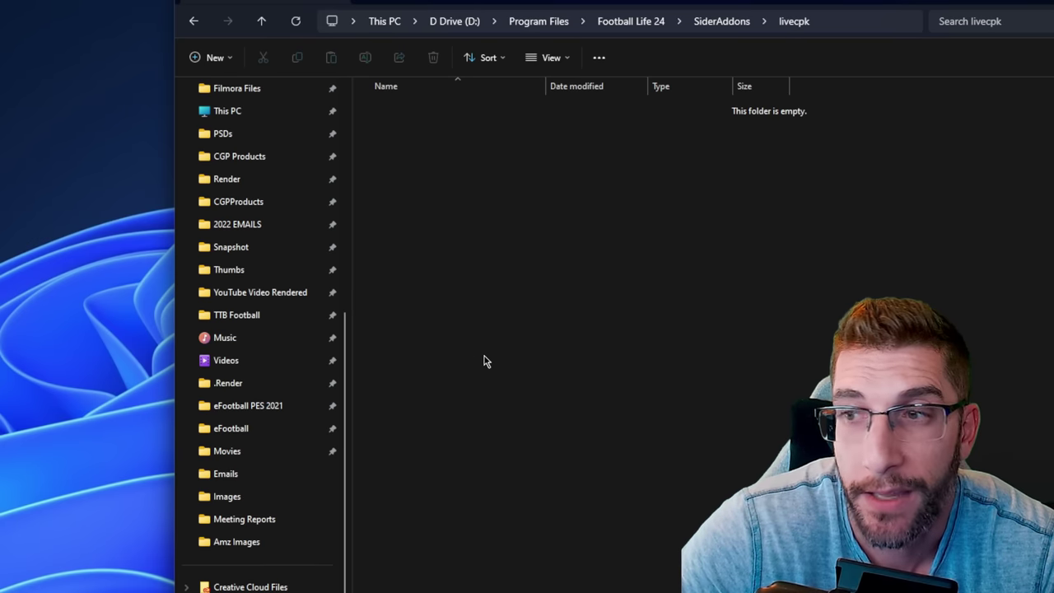
pyautogui.hotkey('alt', 'Left')
# Narrow the SiderAddons window, move it to one side of the desktop, and open the pinned Football Life 23 folder separately.
pyautogui.moveTo(1052, 254); pyautogui.dragTo(828, 254)
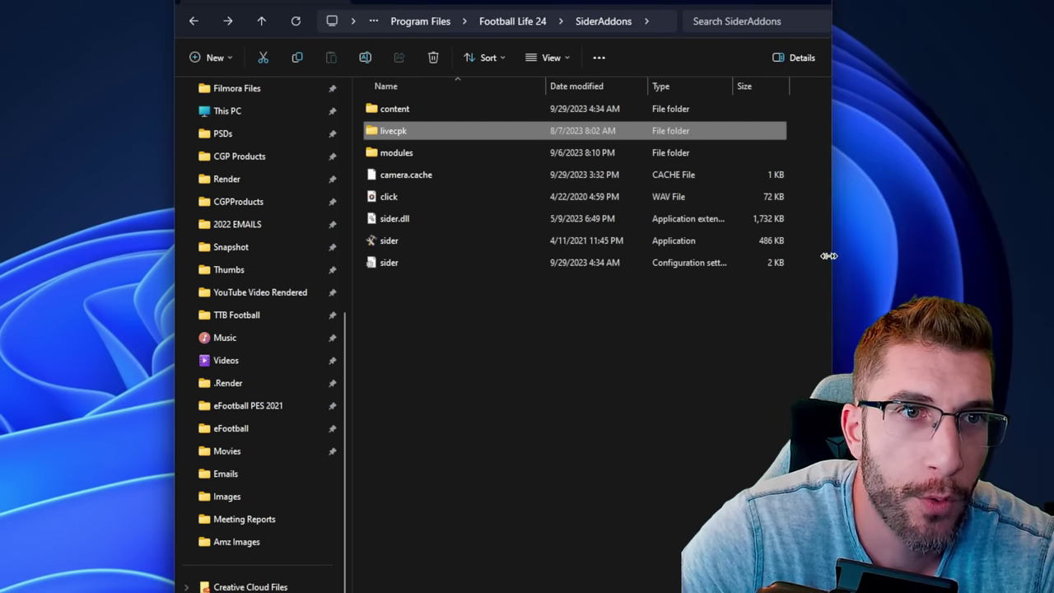
pyautogui.moveTo(635, 38); pyautogui.dragTo(460, 22)
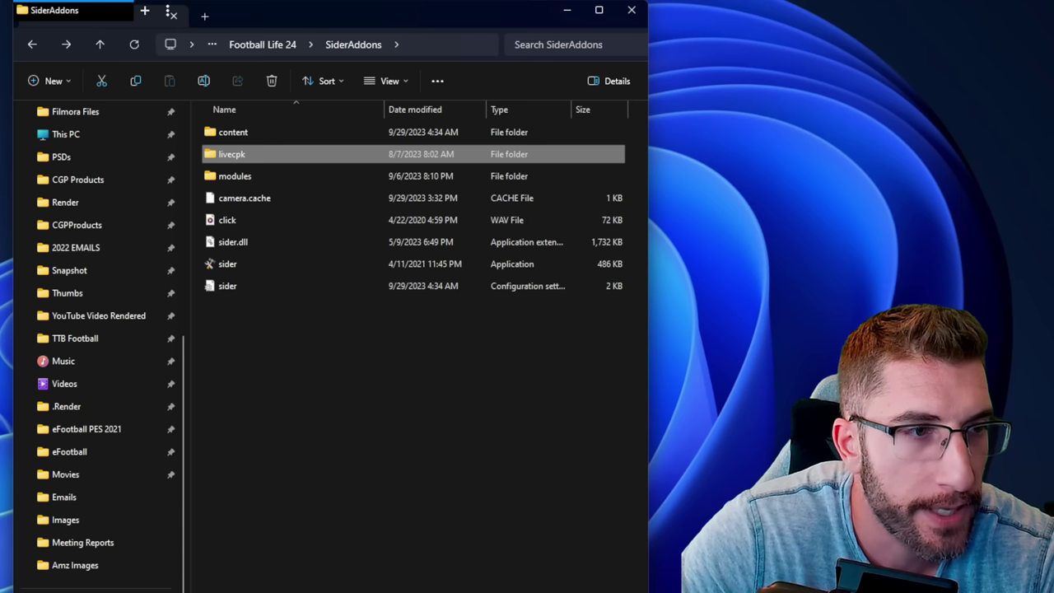
pyautogui.scroll(2, 181, 351)
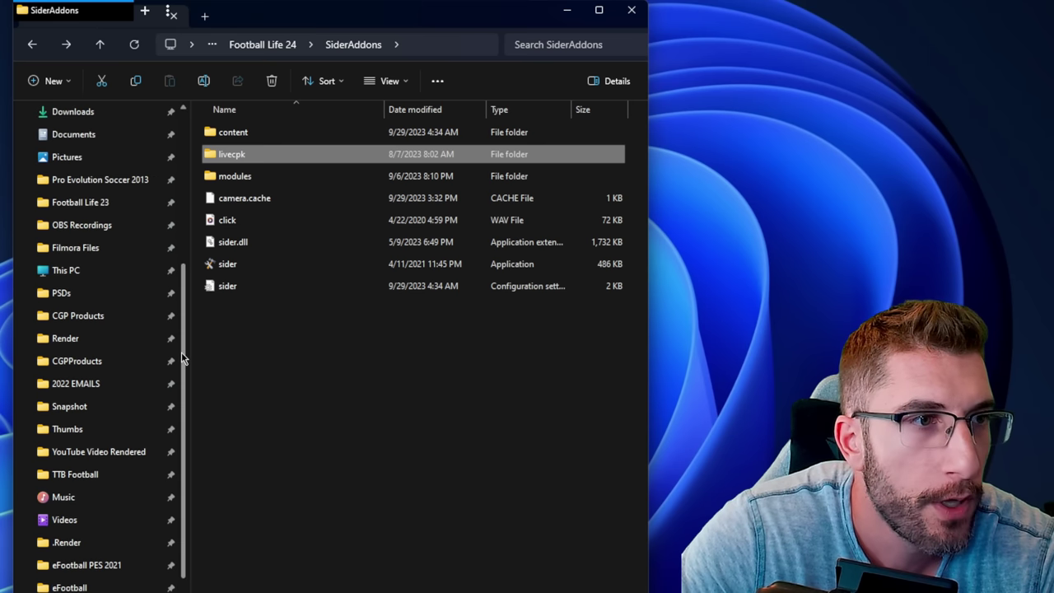
pyautogui.scroll(2, 181, 352)
pyautogui.rightClick(109, 316)
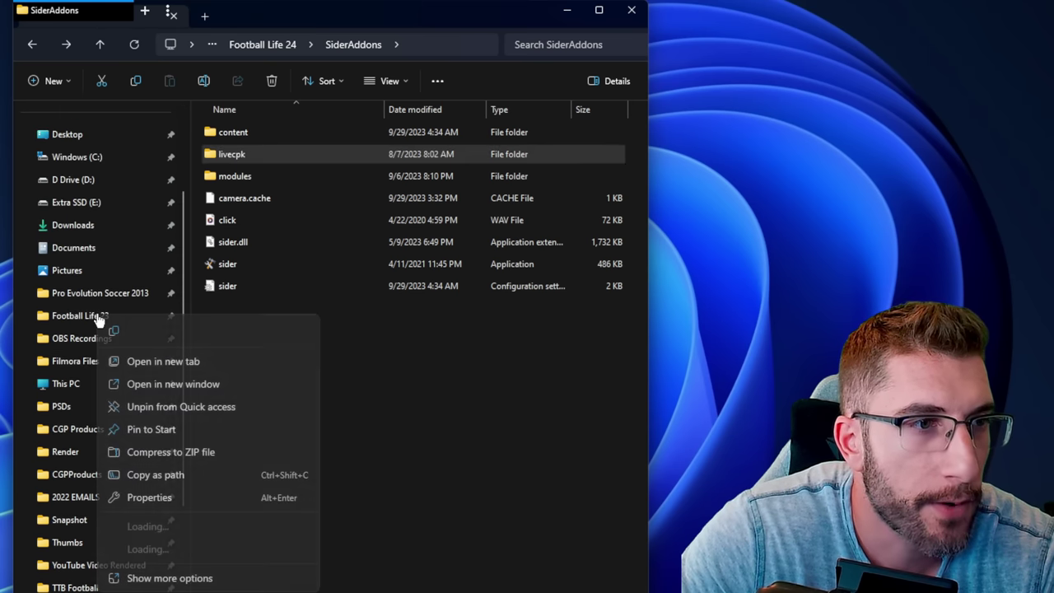
pyautogui.click(164, 362)
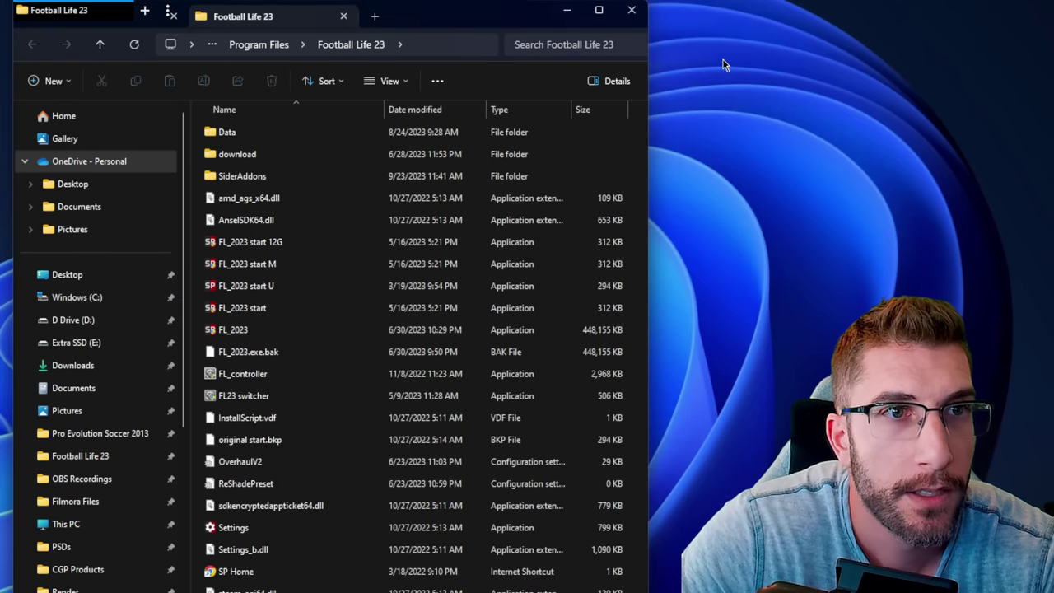
# Arrange the Football Life 23 window beside the SiderAddons window and narrow its navigation pane to show more file details.
pyautogui.press('super+shift+Right')
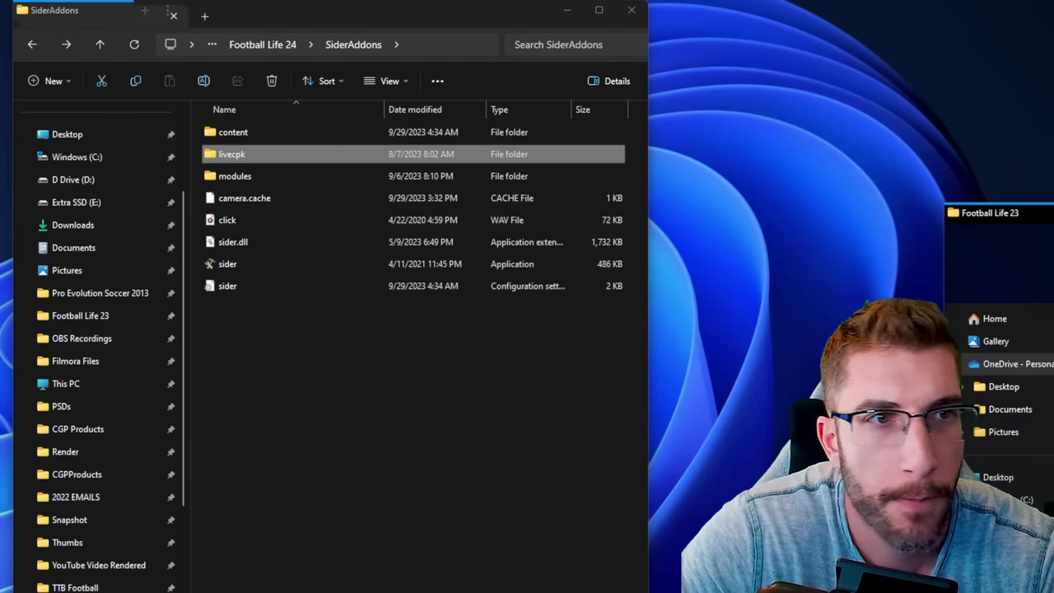
pyautogui.moveTo(1053, 212); pyautogui.dragTo(893, 42)
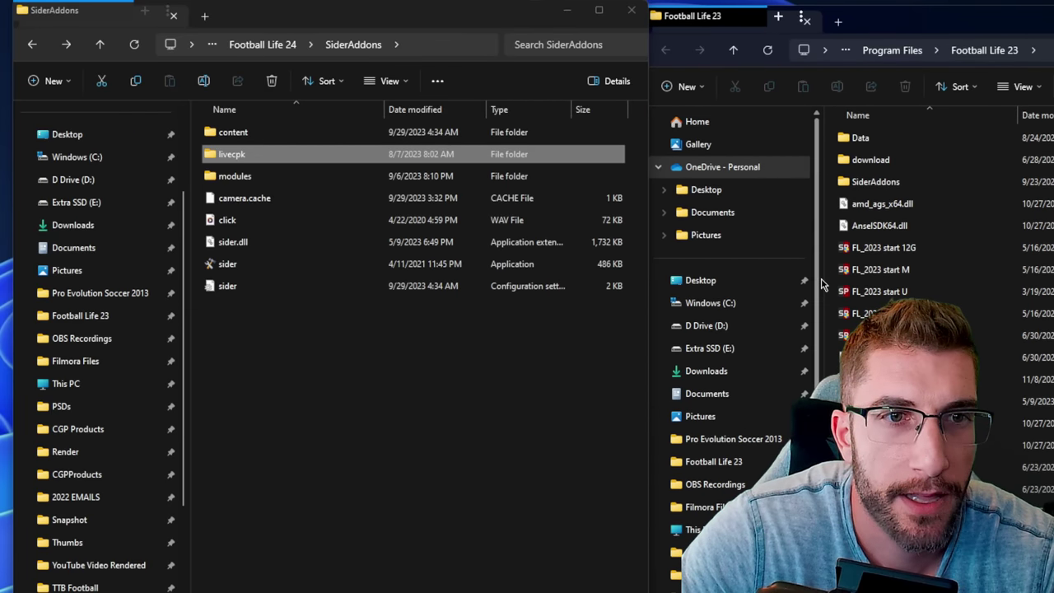
pyautogui.moveTo(819, 284); pyautogui.dragTo(690, 272)
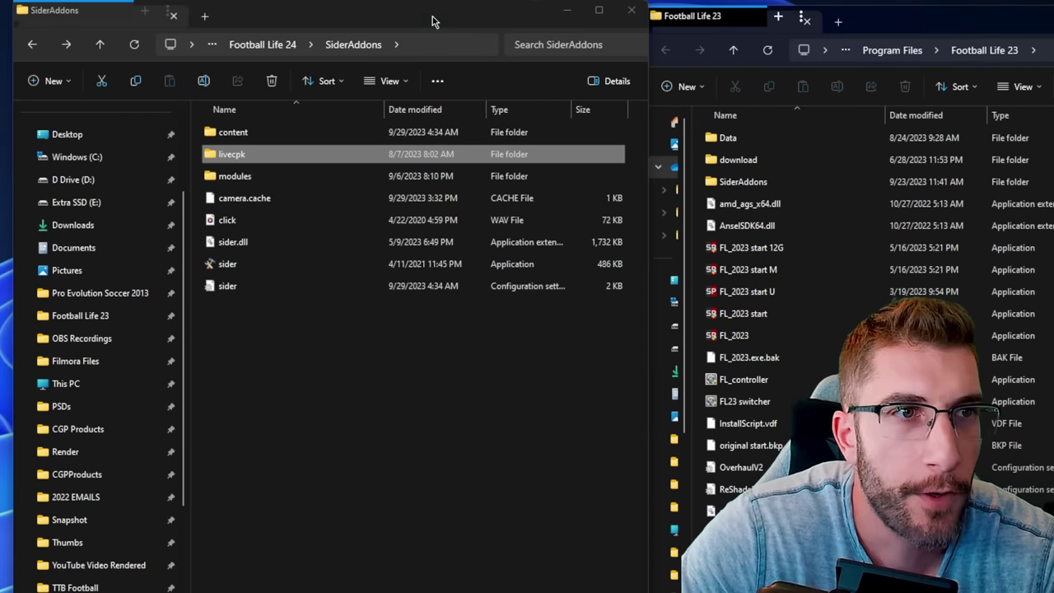
pyautogui.moveTo(433, 19); pyautogui.dragTo(405, 16)
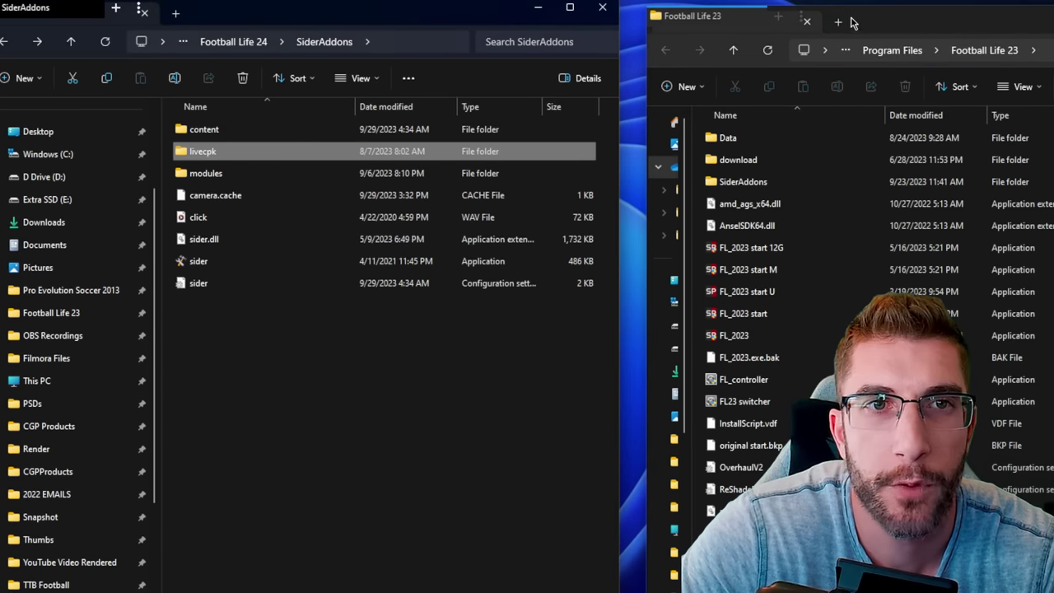